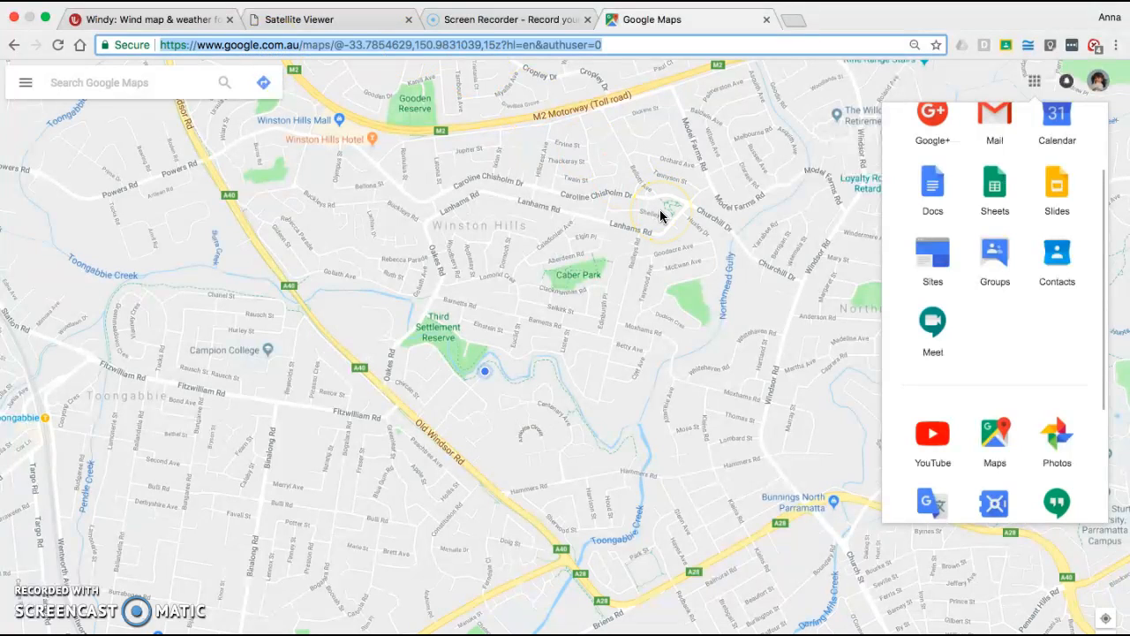
Search the web for "my maps" and open the Google My Maps site.
text(my m)
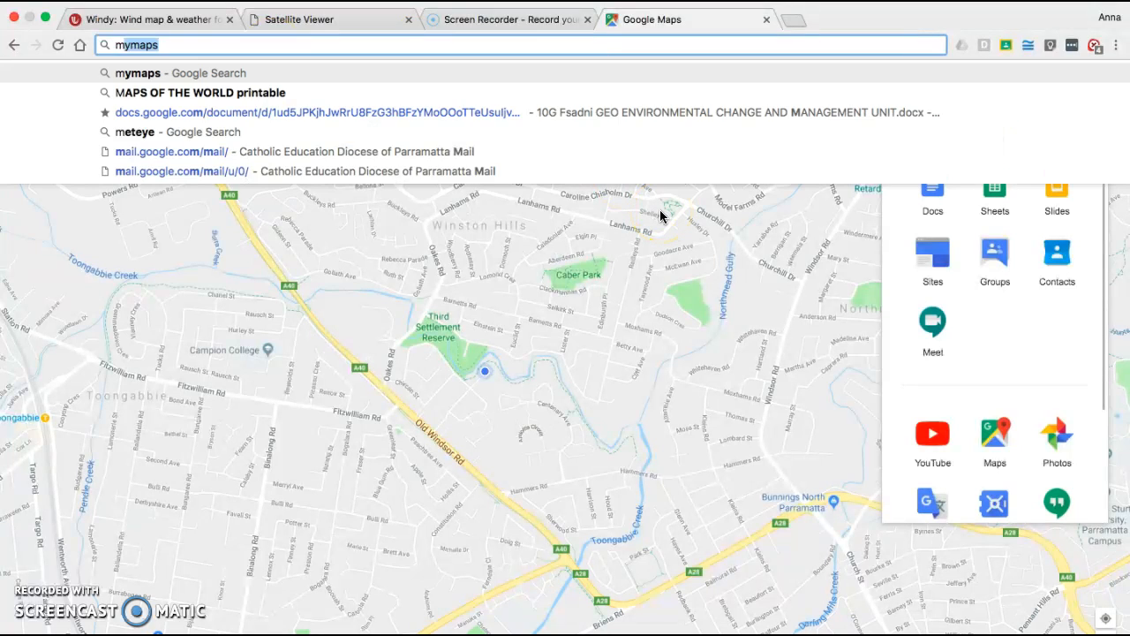
text(aps)
key(Return)
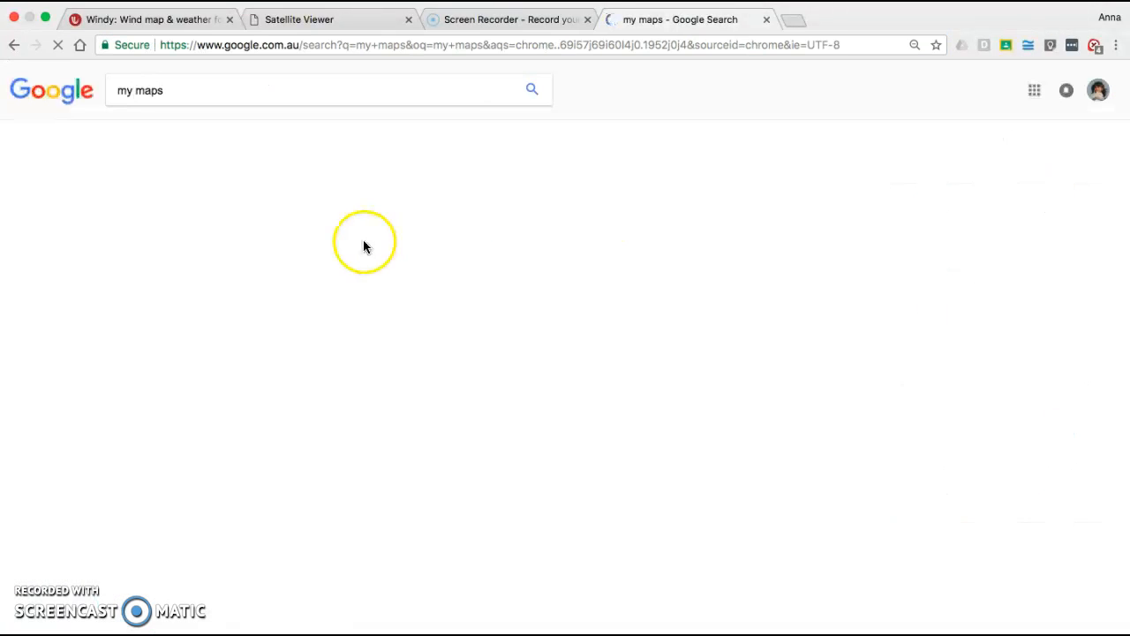
click(160, 195)
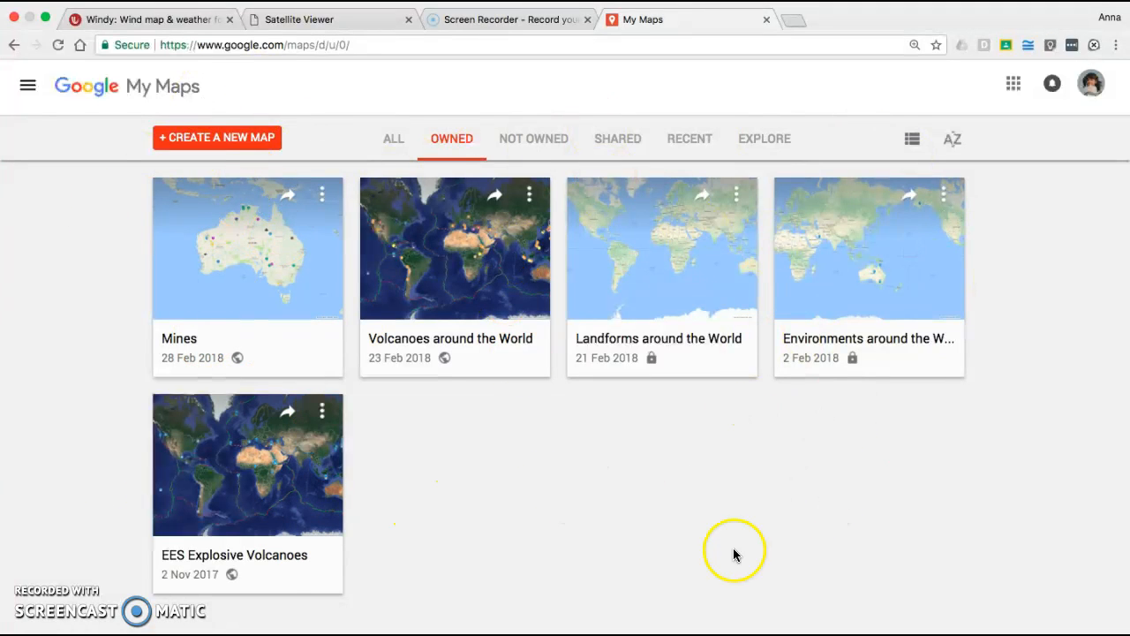
Open the "Volcanoes around the World" map and centre the view on Asia and the Pacific.
click(742, 193)
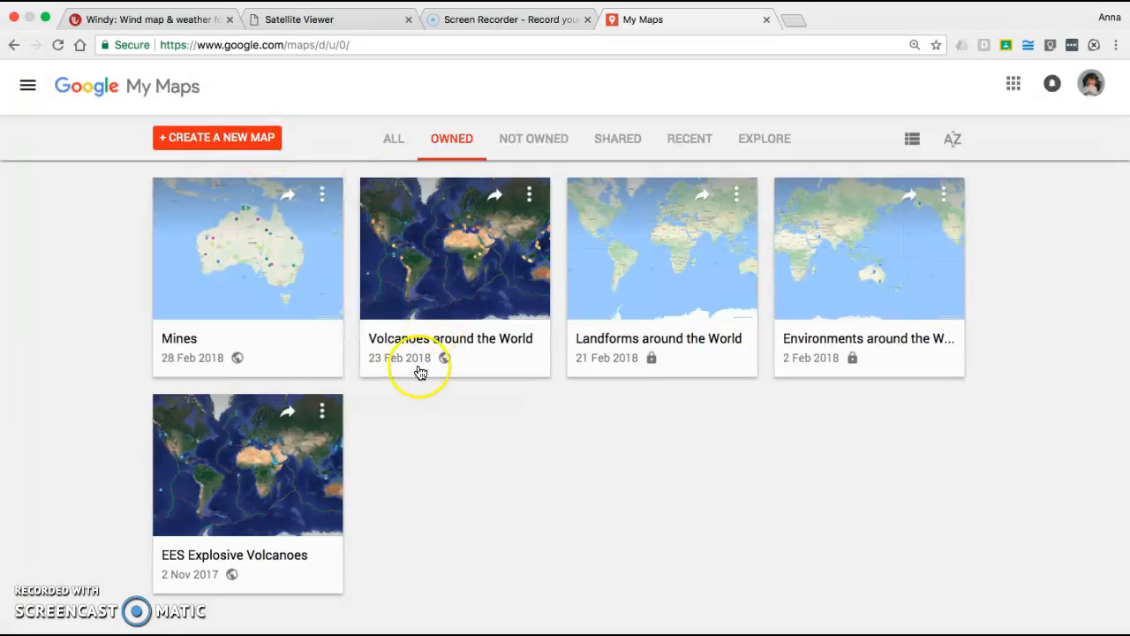
click(471, 365)
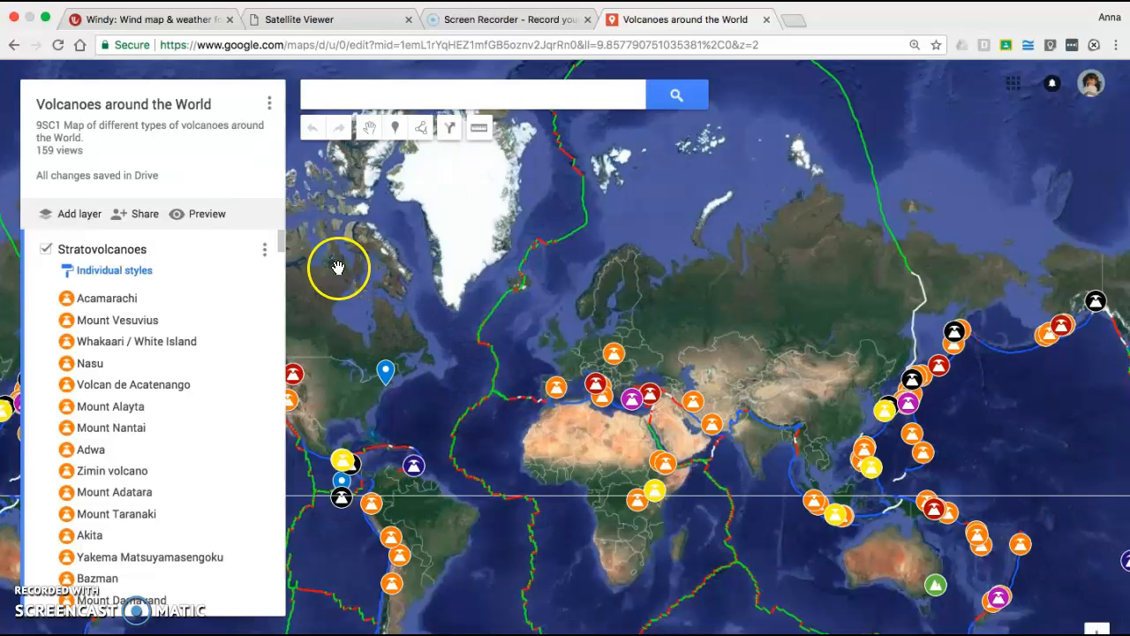
drag(281, 241, 283, 212)
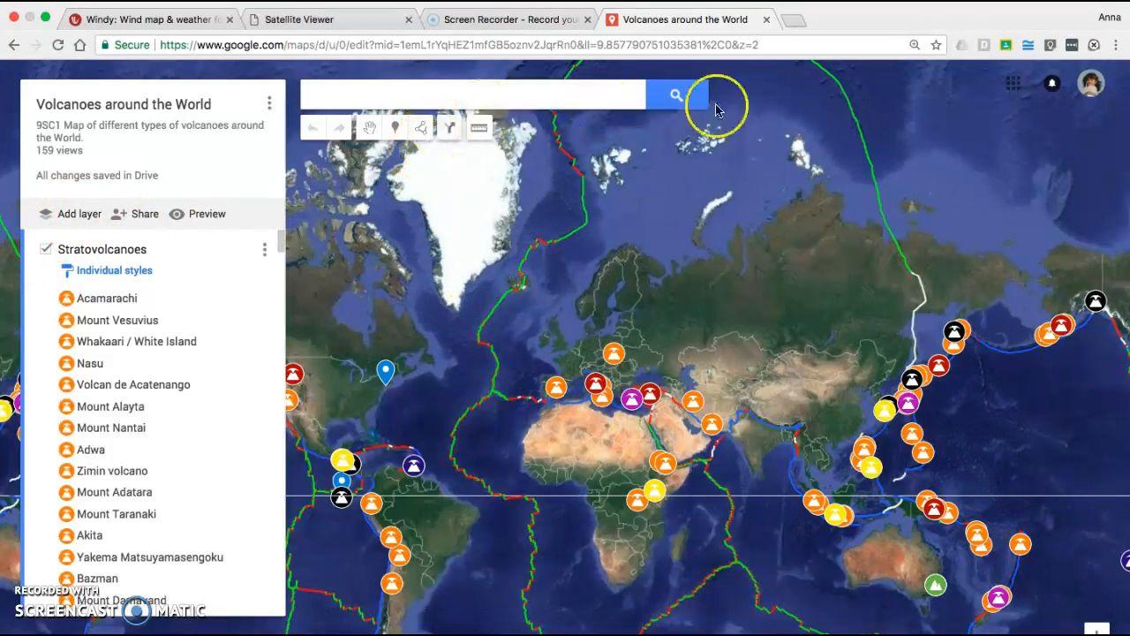
drag(826, 278, 626, 234)
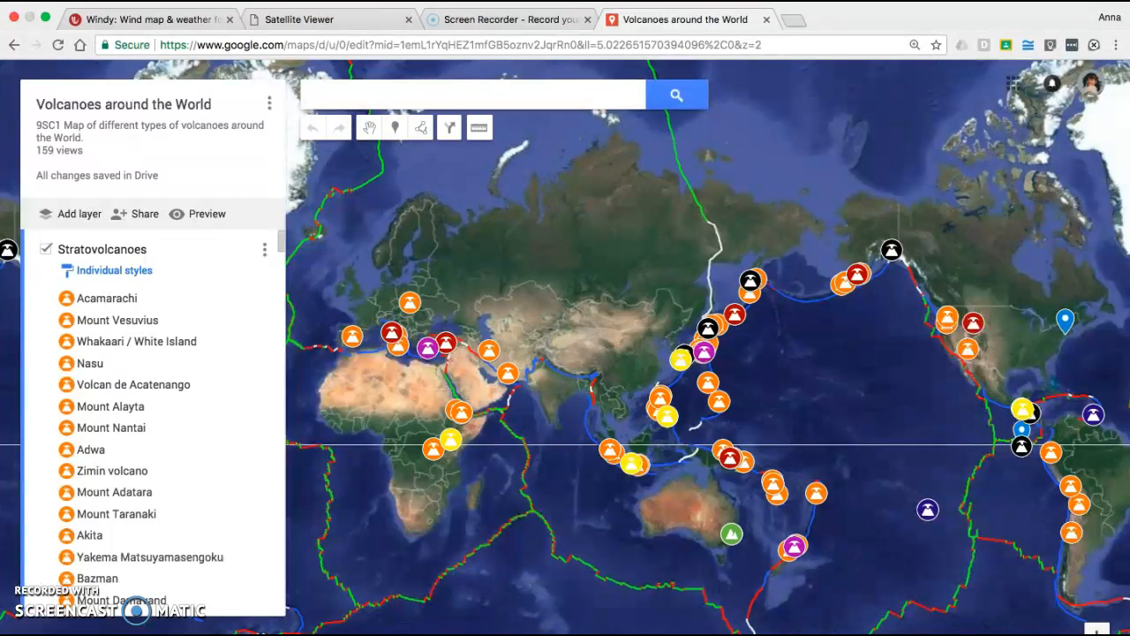
scroll(565, 383, up, 3)
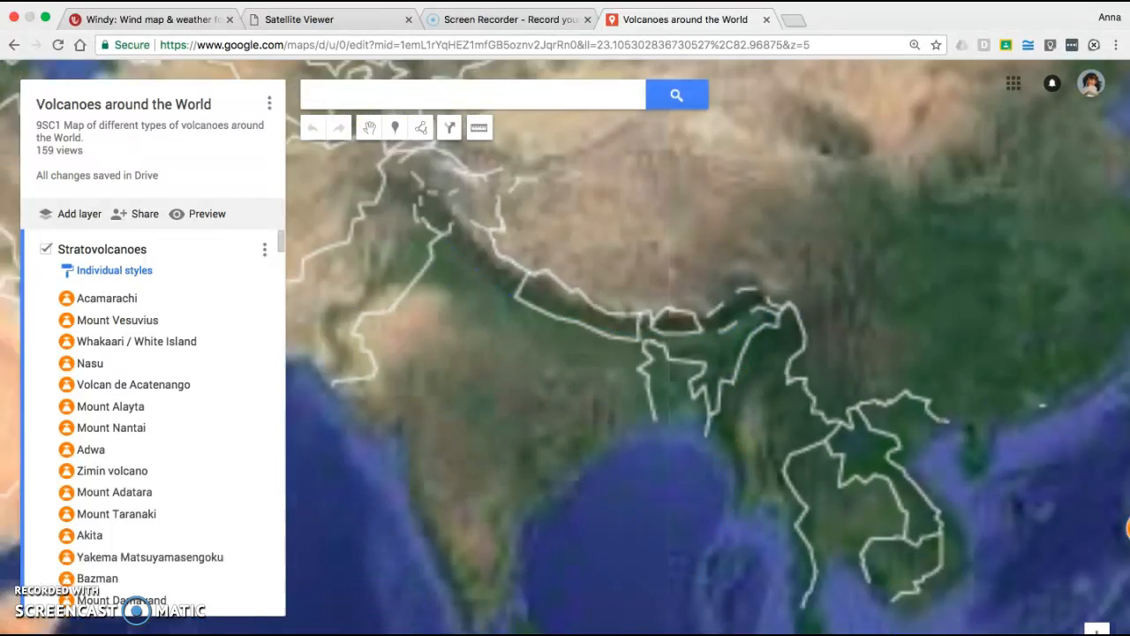
scroll(565, 380, down, 3)
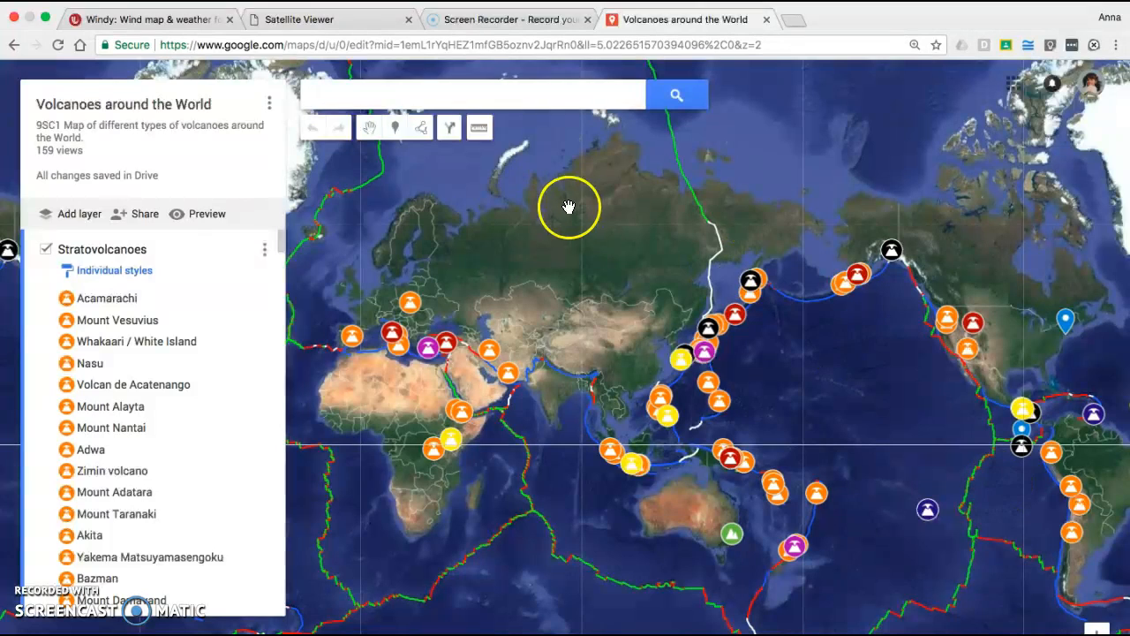
click(570, 95)
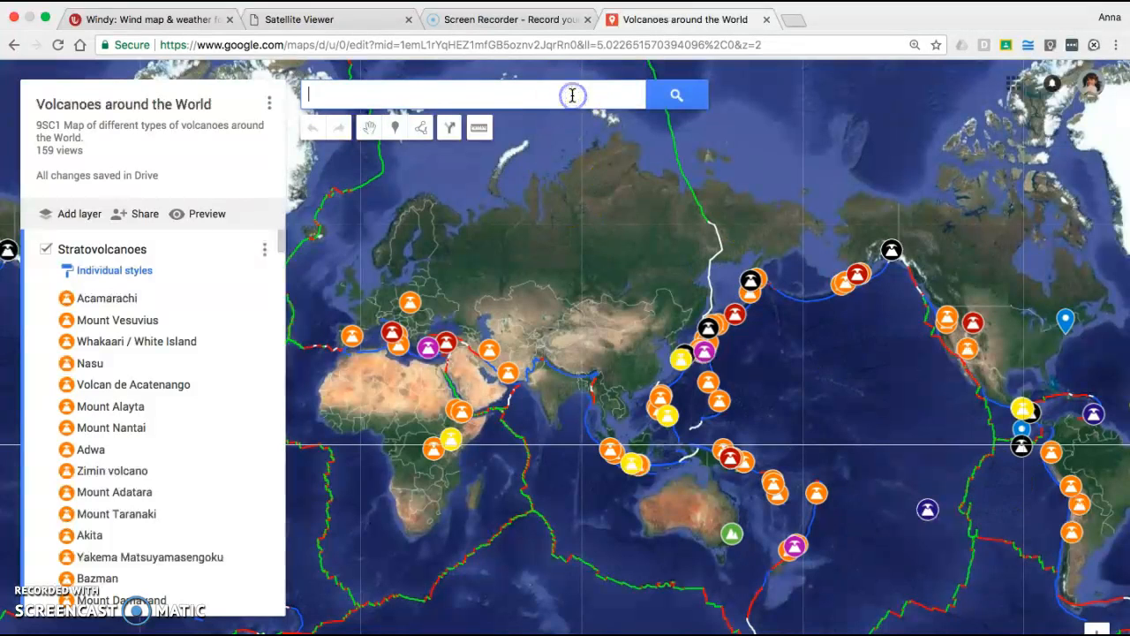
click(388, 129)
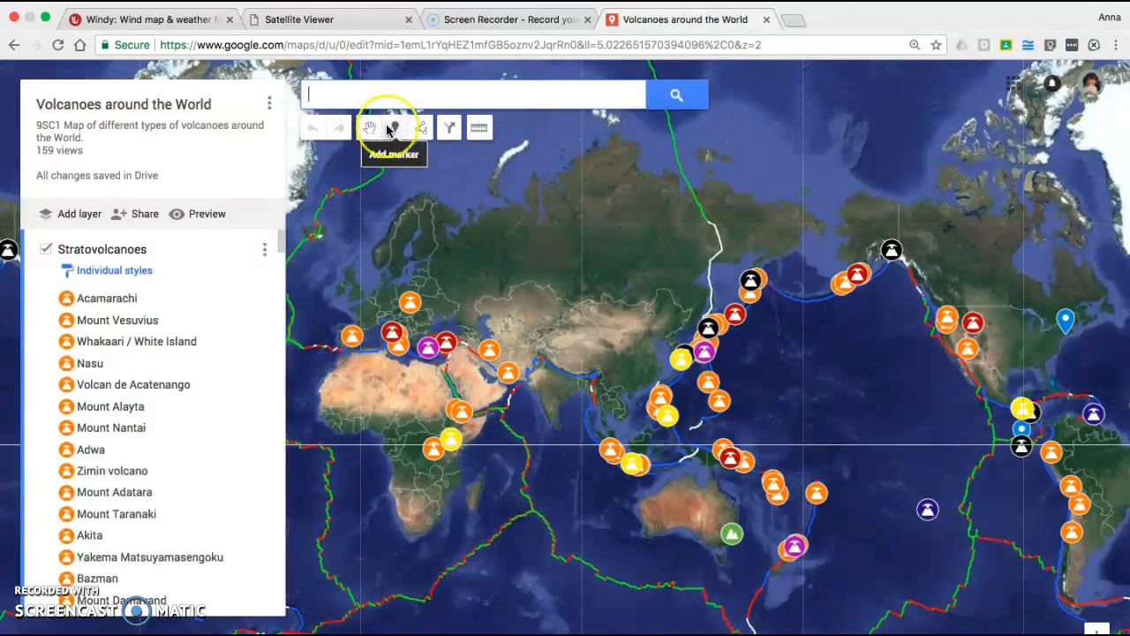
click(422, 129)
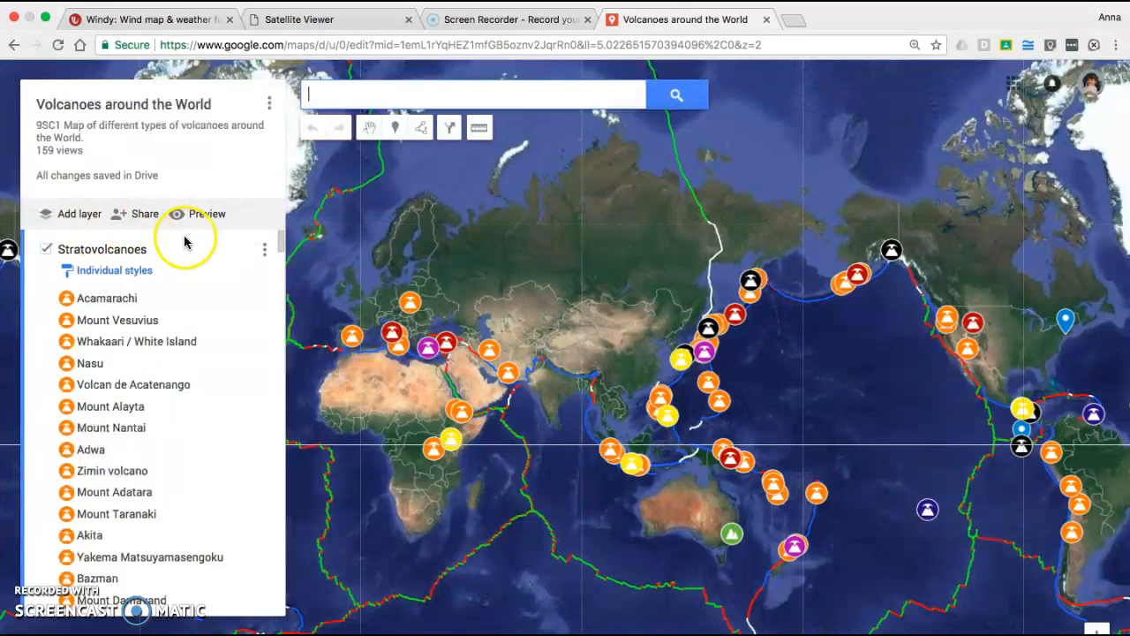
mouse_move(279, 243)
mouse_down()
mouse_move(280, 263)
mouse_move(280, 238)
mouse_up()
Repeatedly hide and show the Stratovolcanoes layer to compare the map with and without its markers.
click(48, 250)
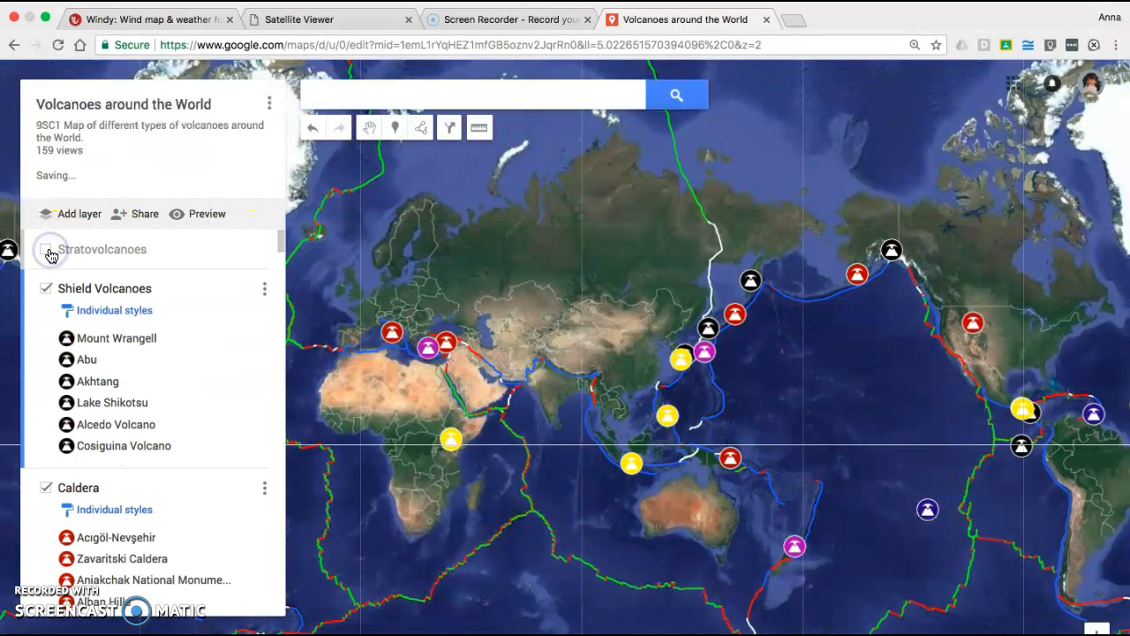
click(49, 251)
click(49, 252)
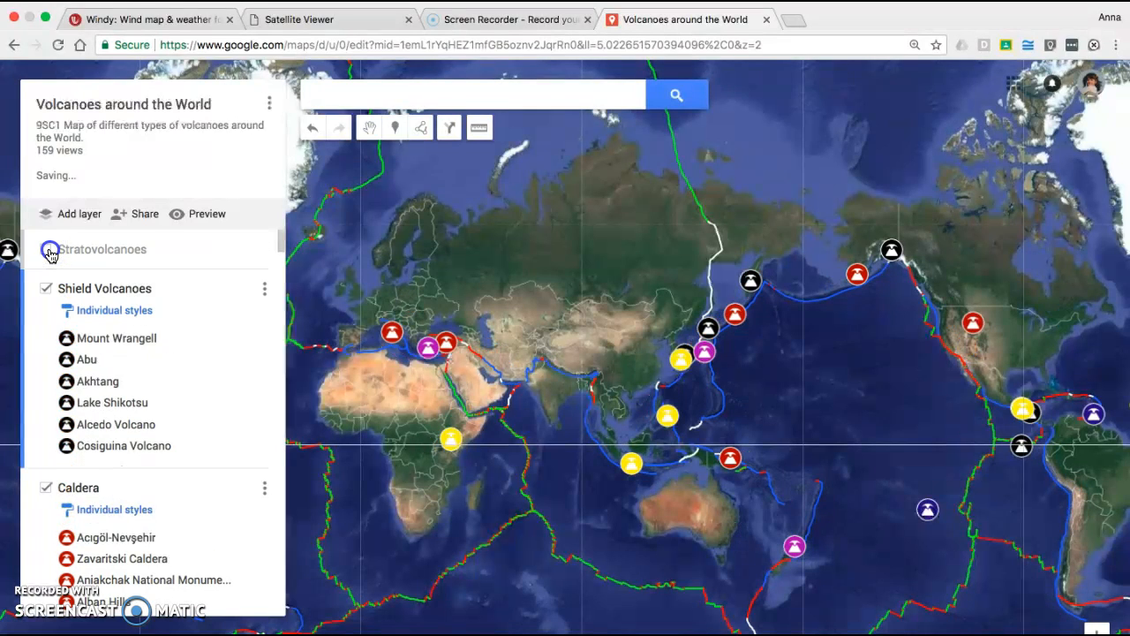
click(49, 251)
click(49, 252)
click(49, 251)
click(48, 251)
click(49, 252)
click(49, 252)
click(50, 252)
click(50, 253)
click(50, 254)
click(48, 253)
click(47, 255)
click(47, 255)
click(47, 254)
click(47, 255)
click(47, 255)
click(47, 255)
click(47, 255)
click(47, 255)
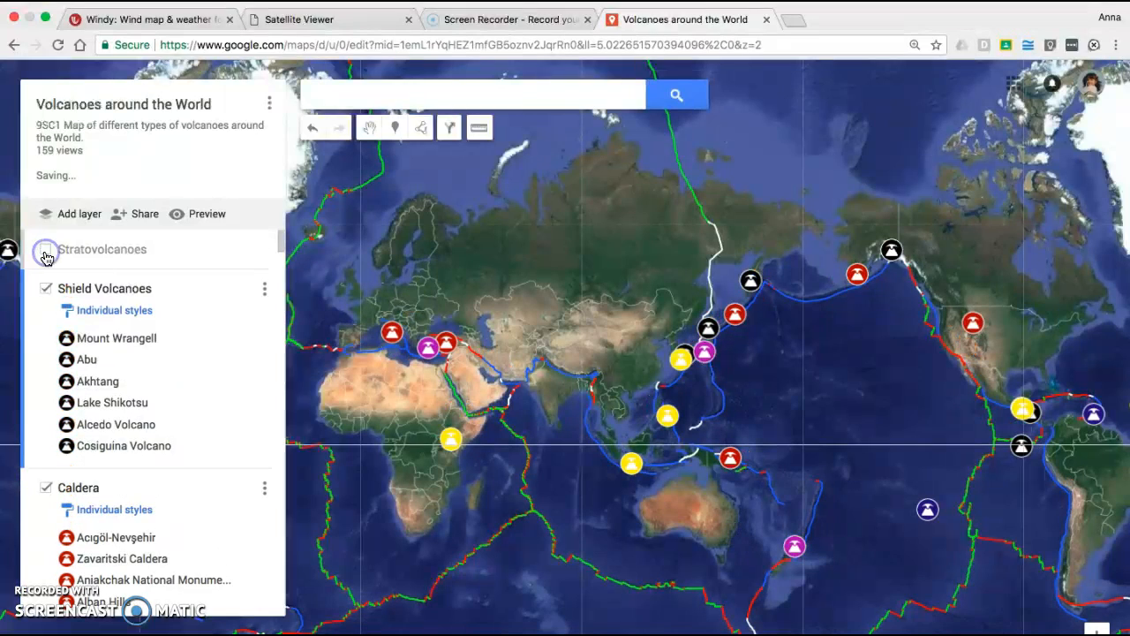
click(47, 255)
click(47, 256)
click(47, 255)
click(47, 255)
click(46, 255)
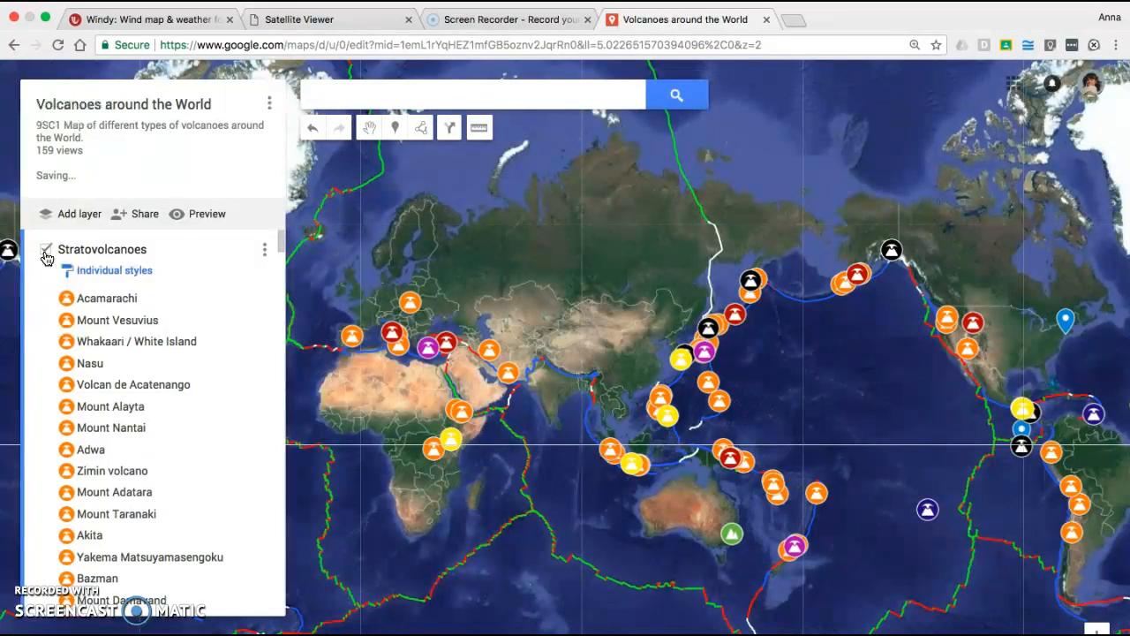
click(47, 248)
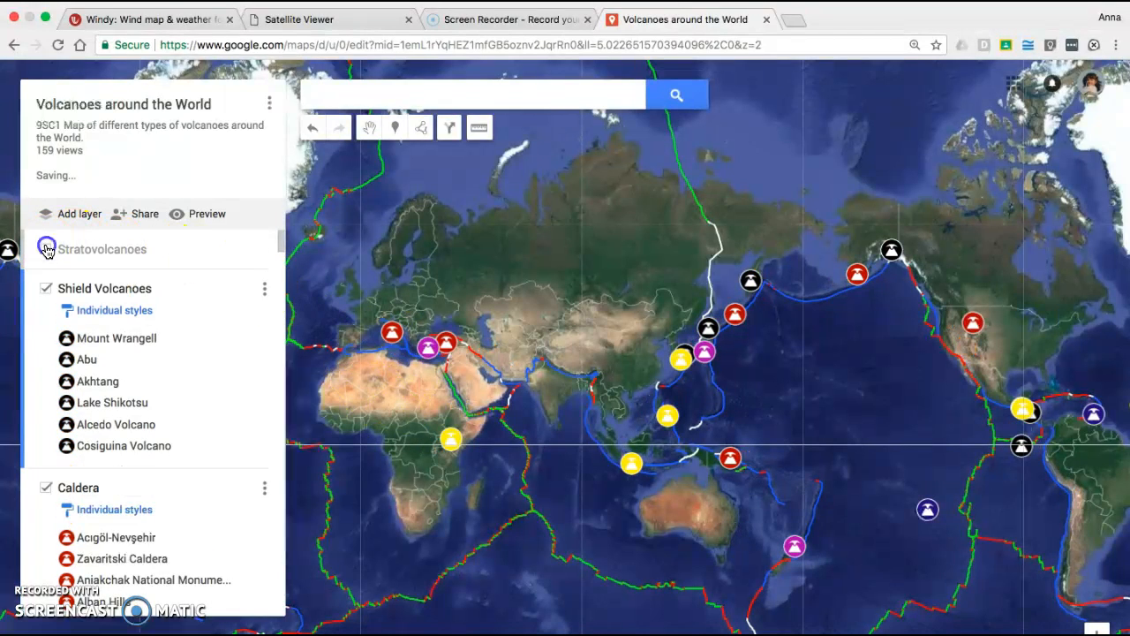
click(47, 248)
click(47, 249)
click(47, 248)
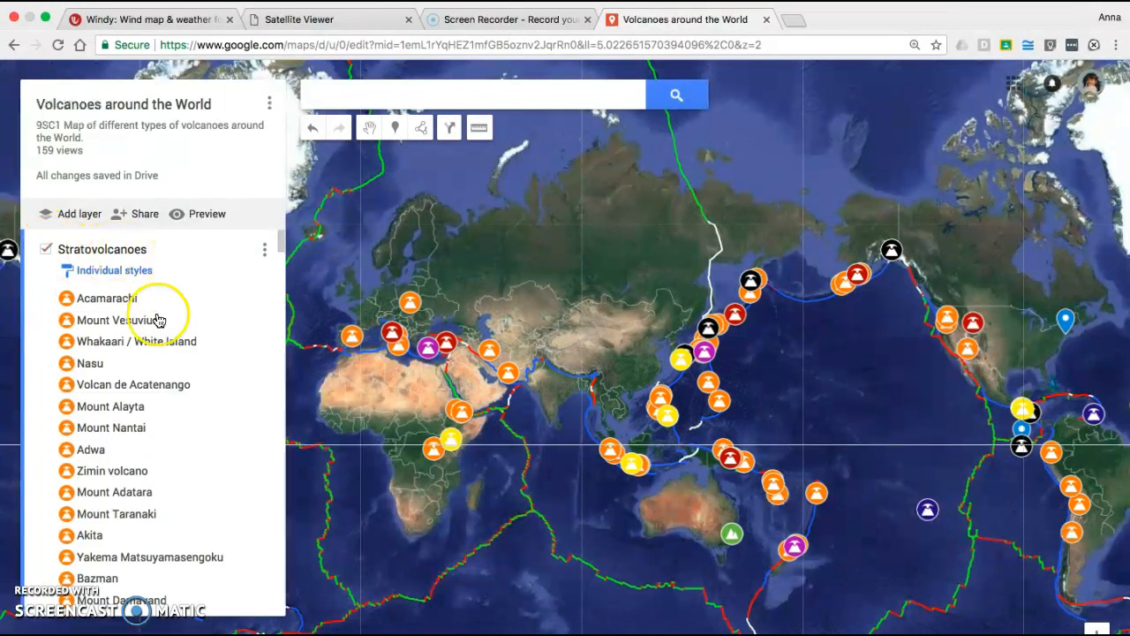
Hide the Stratovolcanoes, Shield Volcanoes, Caldera, Submarine, Complex Volcano, Dome and Plate Interface layers.
click(47, 249)
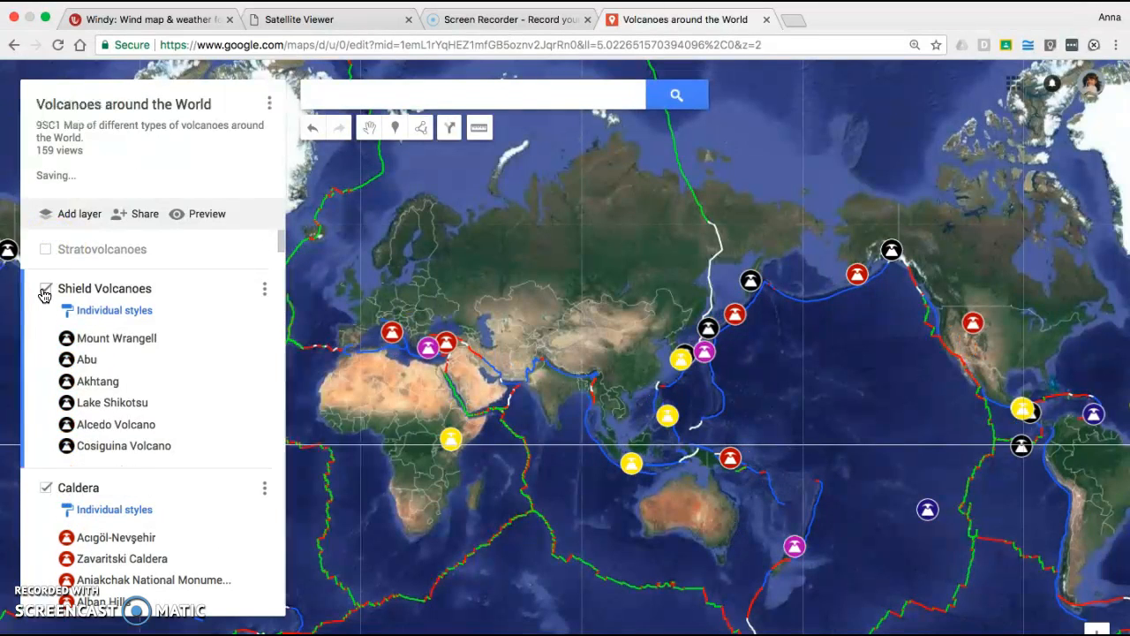
click(44, 295)
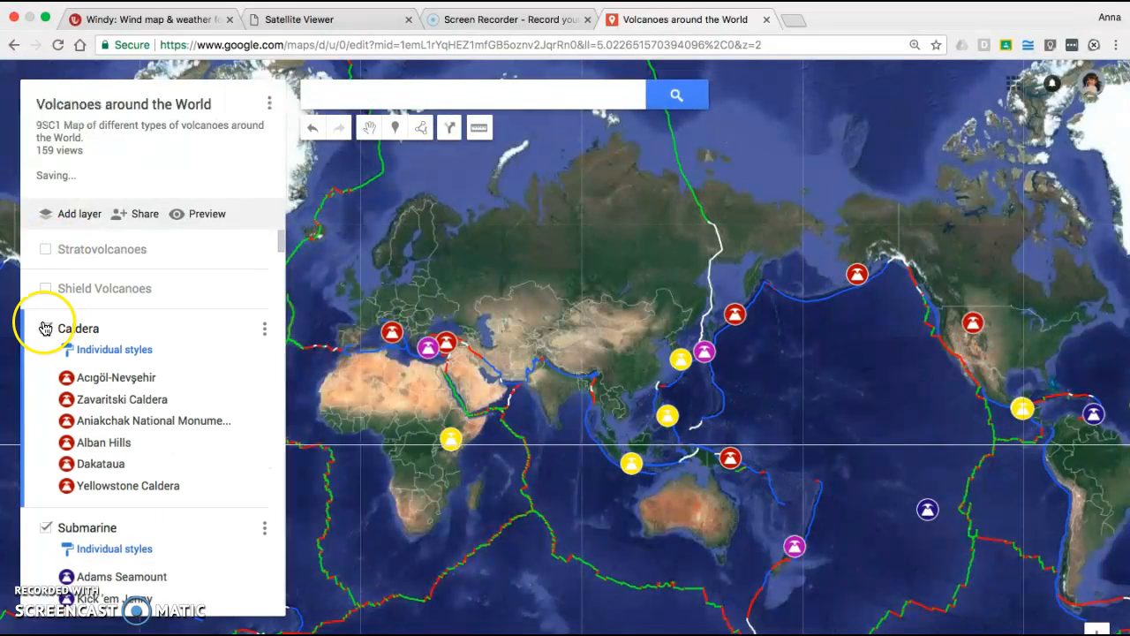
click(45, 328)
click(48, 368)
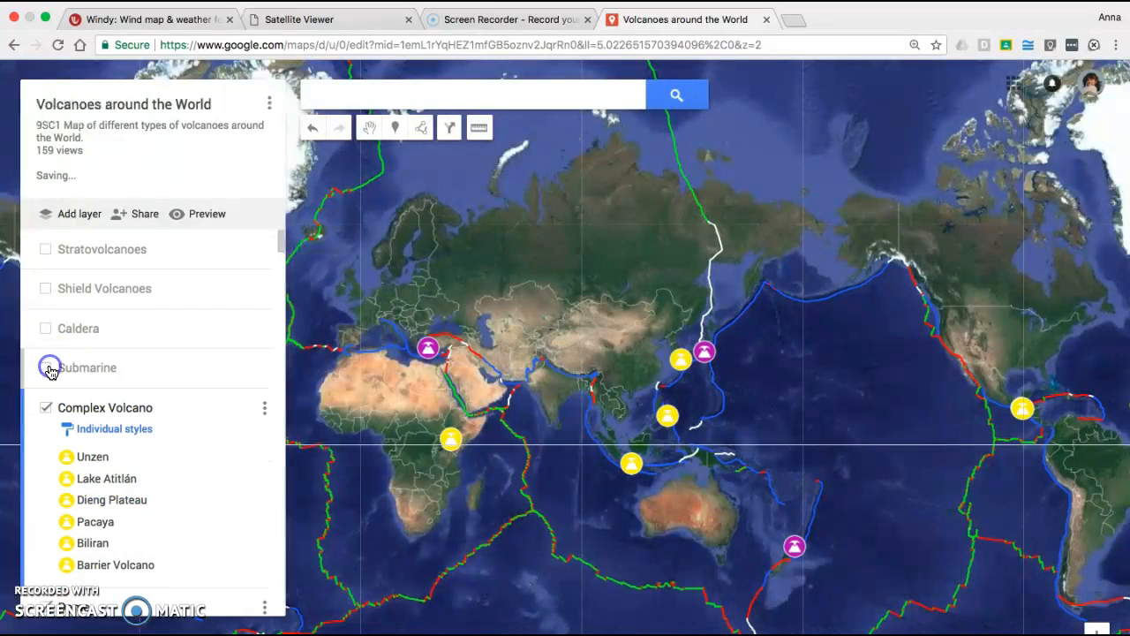
click(46, 408)
click(48, 449)
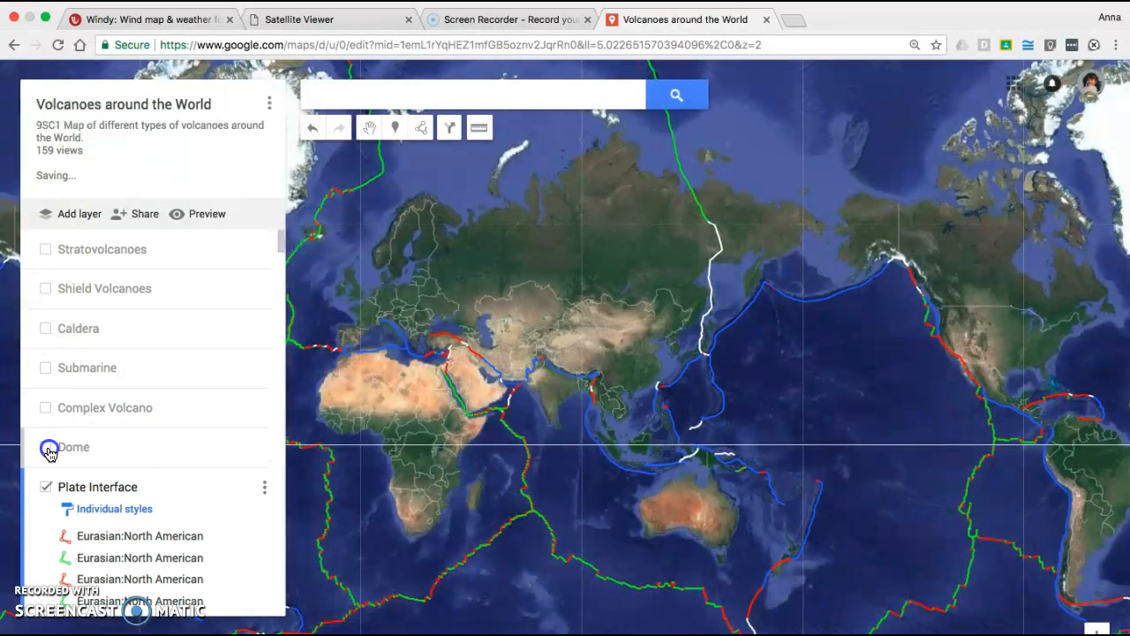
click(47, 487)
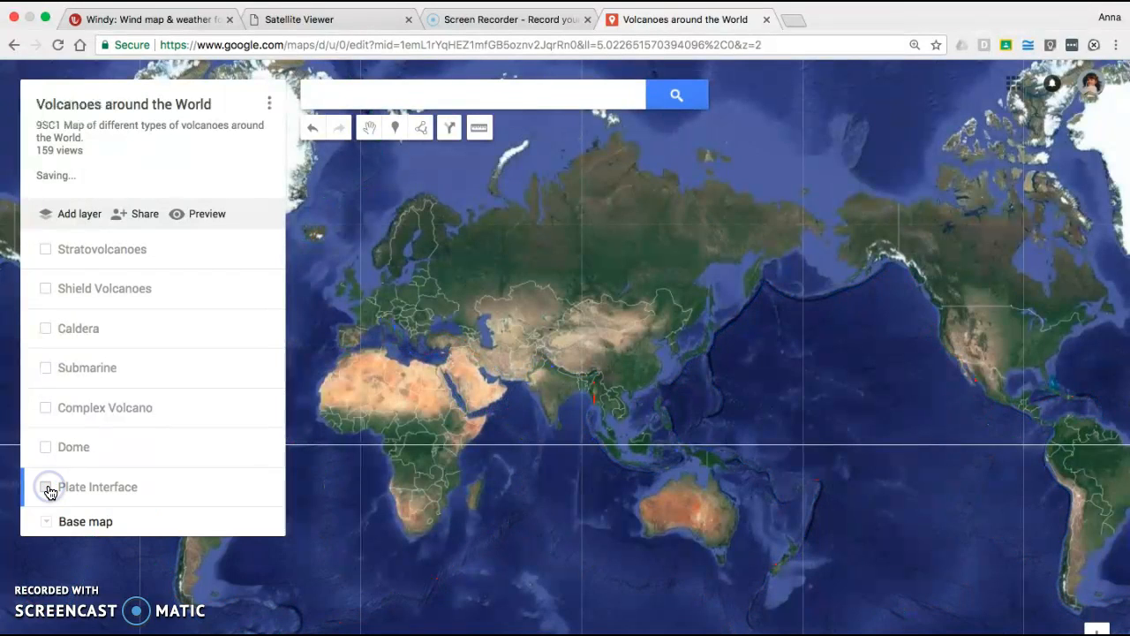
Show the Plate Interface layer to view the plate boundaries by themselves, and hide it again.
click(48, 488)
click(49, 488)
click(48, 488)
scroll(110, 490, down, 1)
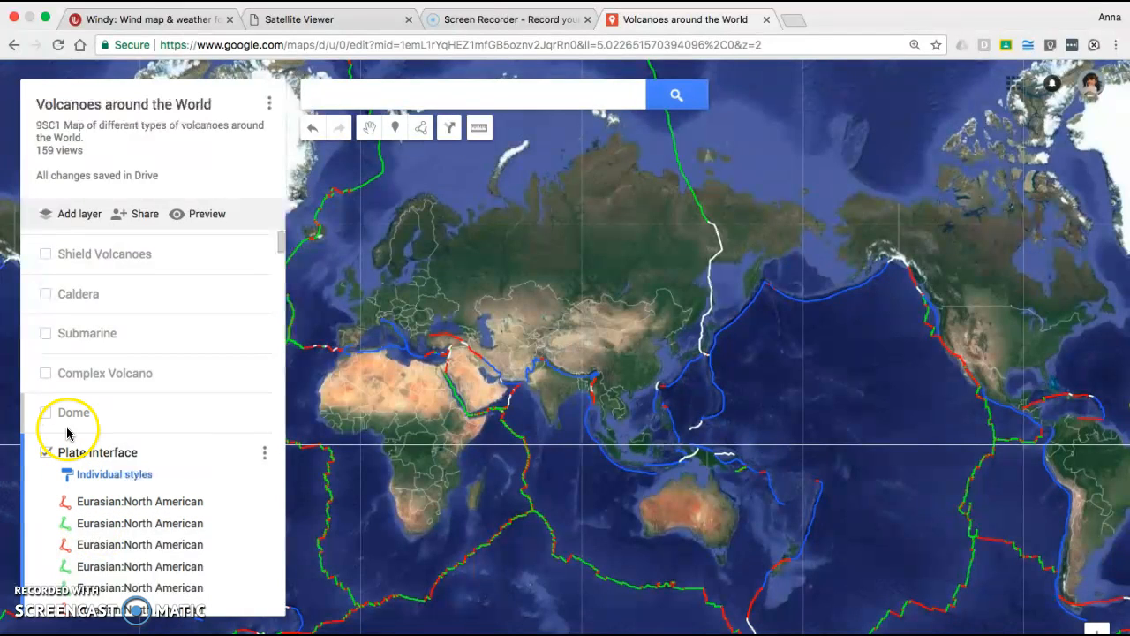
click(48, 453)
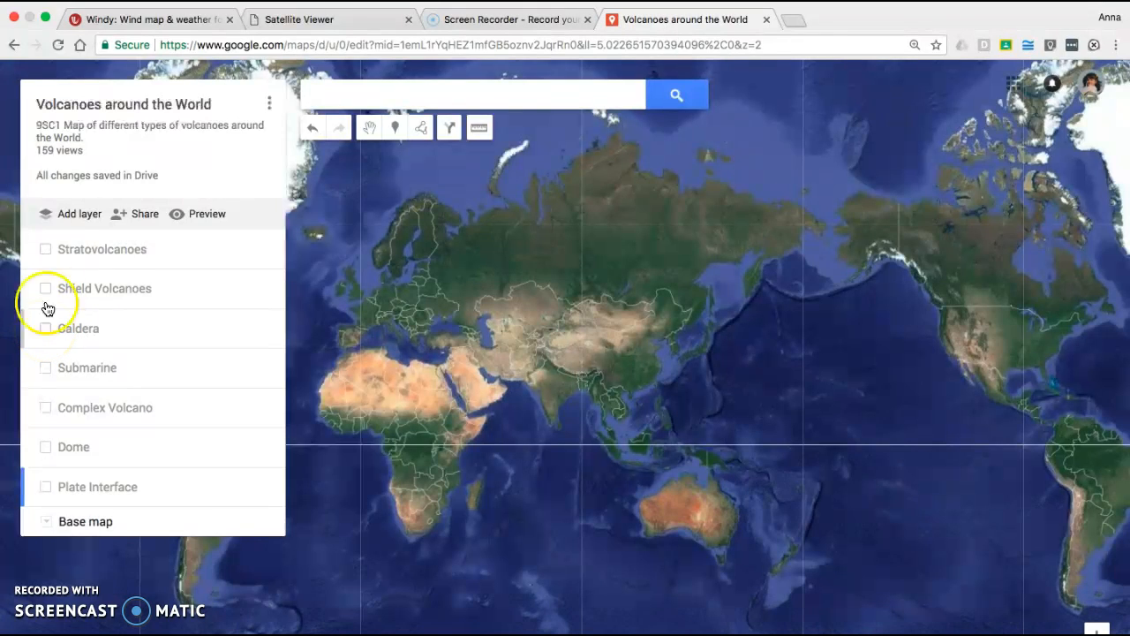
Show the Stratovolcanoes layer and add Tongariro National Park to it as a marker, found by searching for "tongariro".
click(47, 255)
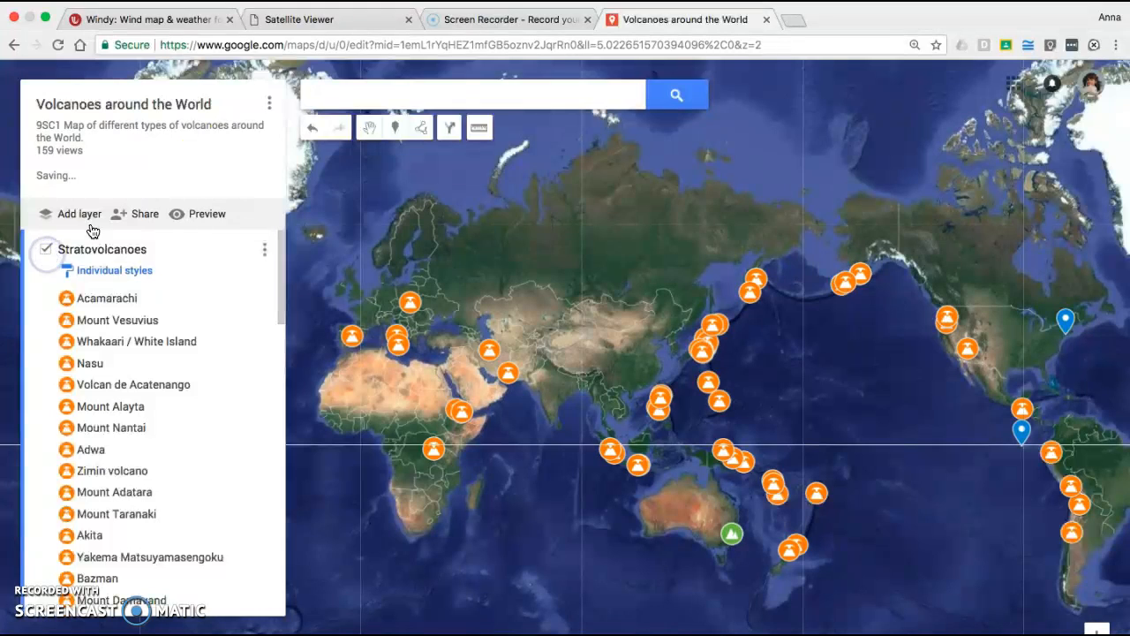
click(362, 93)
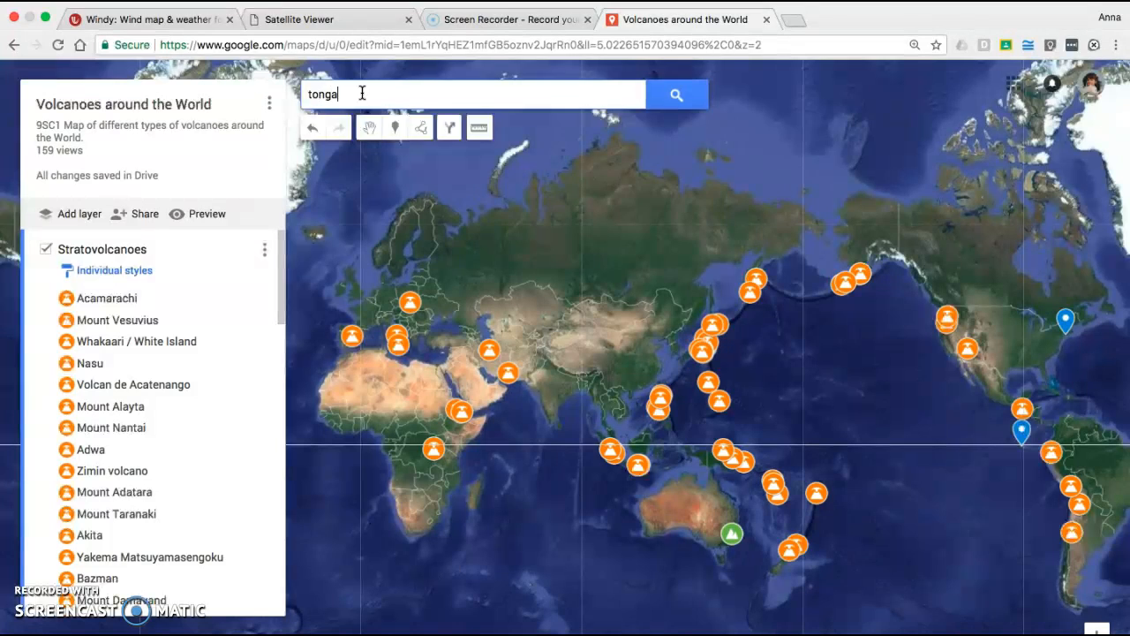
text(riro)
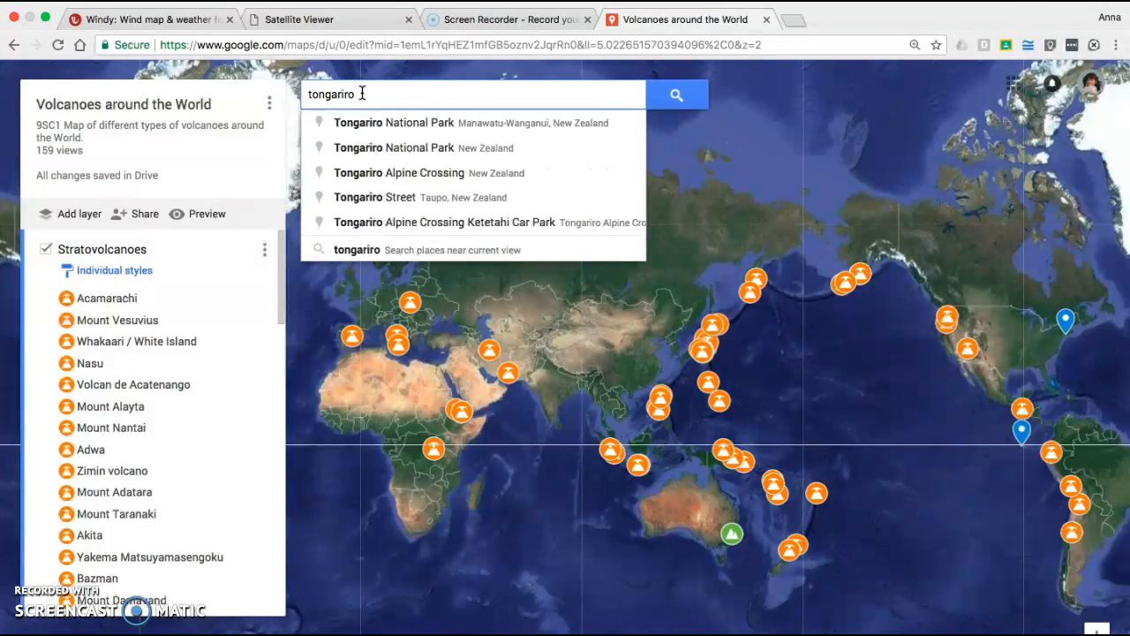
key(BackSpace)
key(BackSpace)
key(BackSpace)
key(BackSpace)
key(BackSpace)
key(BackSpace)
key(BackSpace)
key(BackSpace)
key(BackSpace)
click(676, 95)
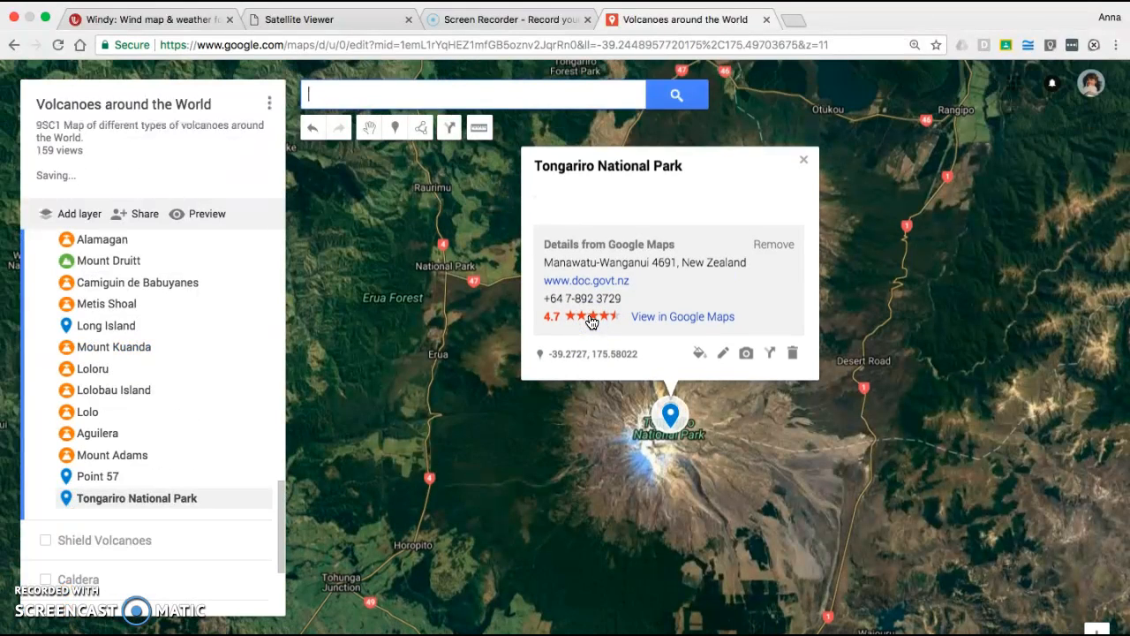
Edit the Tongariro National Park marker and enter the description "Features red crater and is a complex volcano in which one of the vents is Mt Doom.".
drag(857, 343, 934, 382)
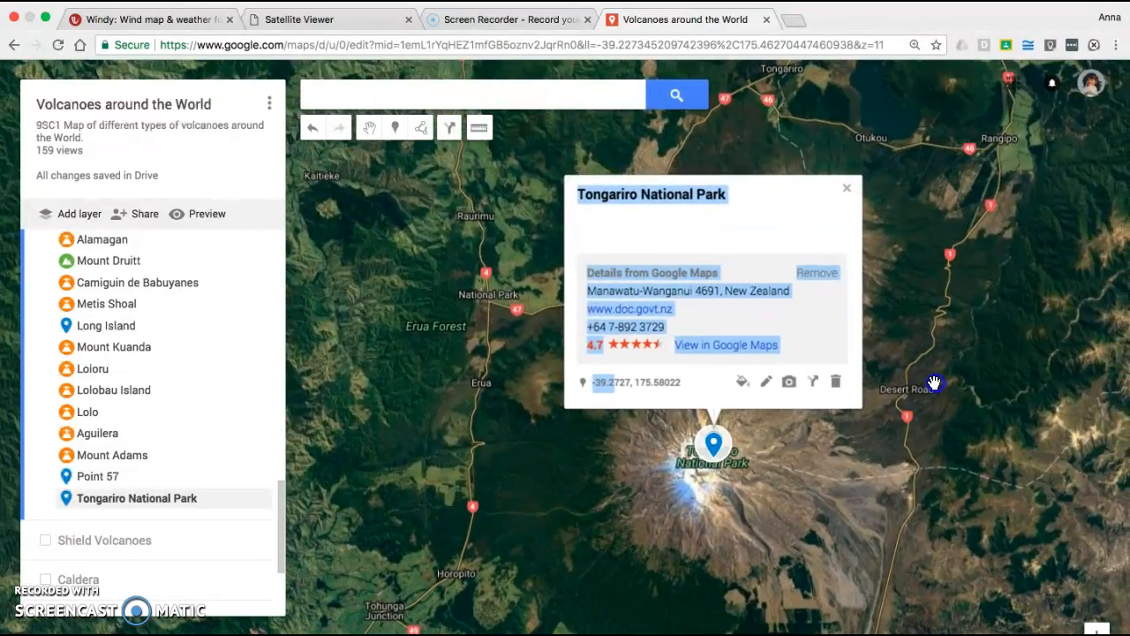
click(726, 223)
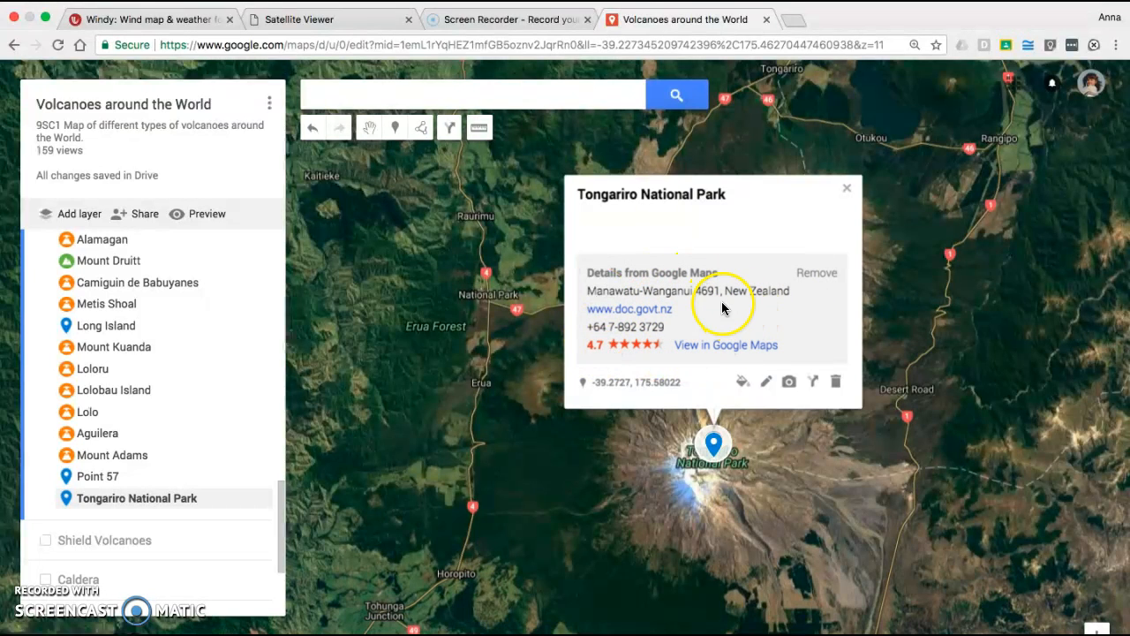
click(766, 386)
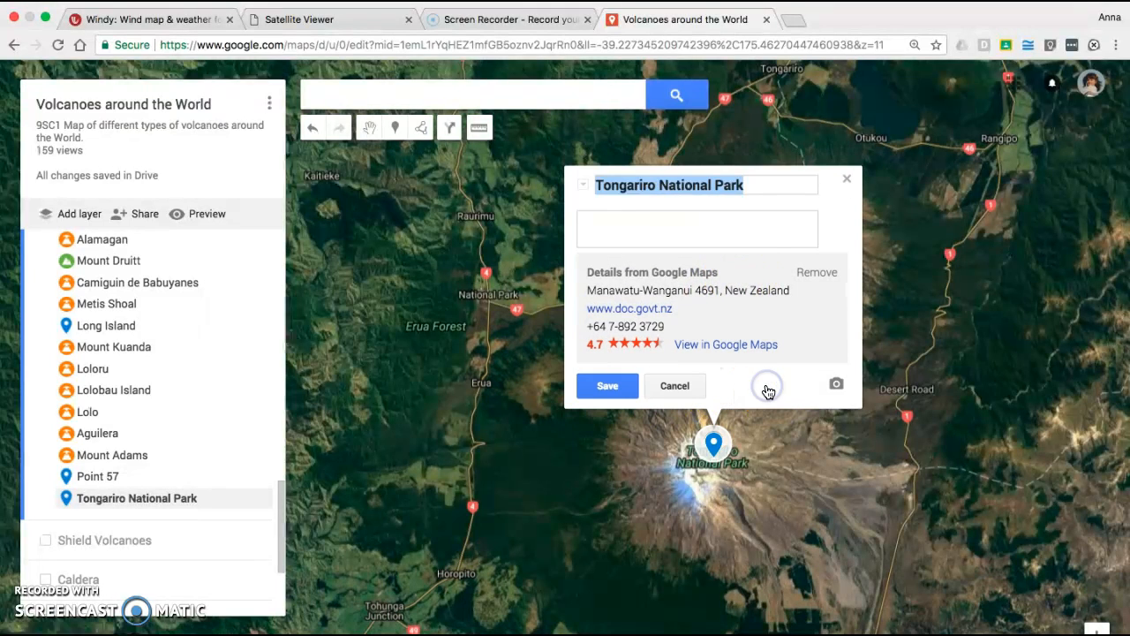
click(744, 236)
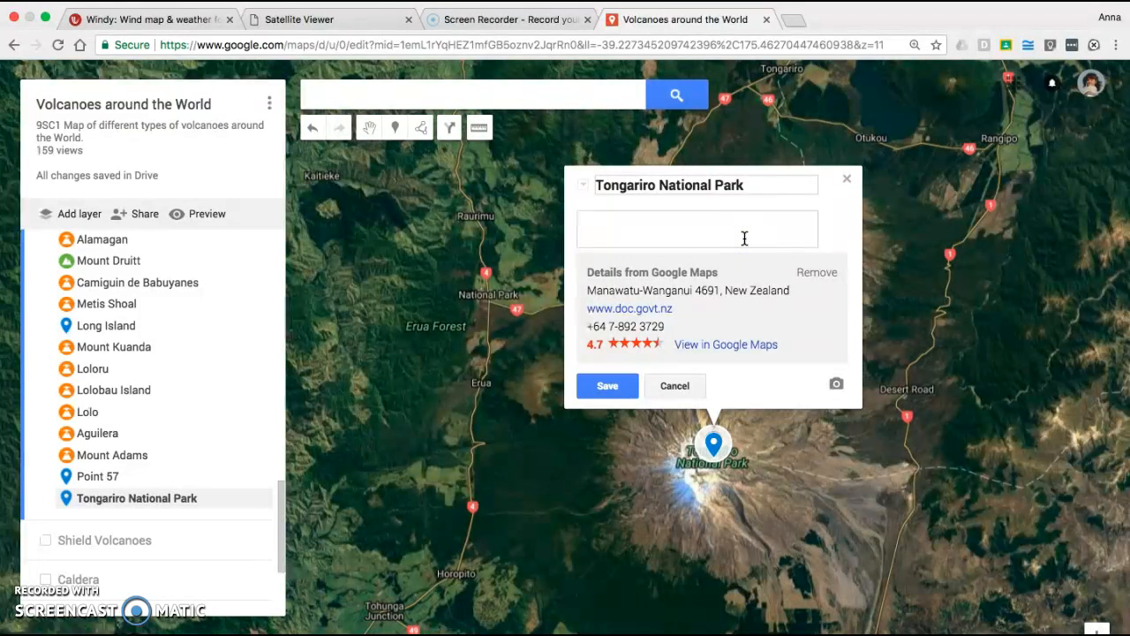
text(Features red crater and is a comple)
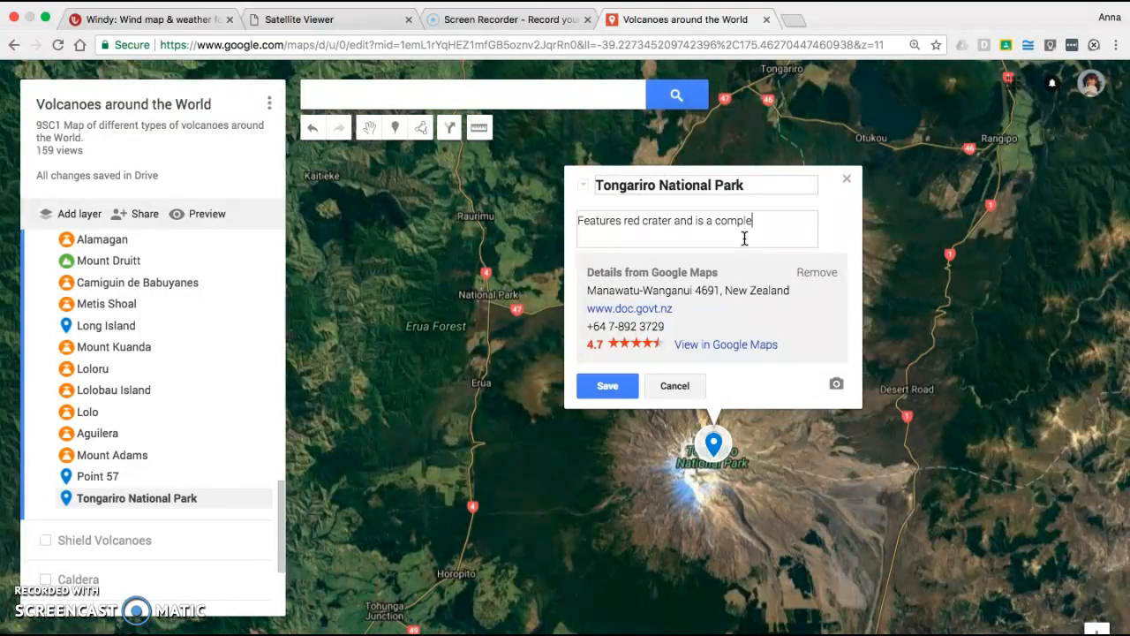
text(vol)
double_click(684, 219)
click(787, 224)
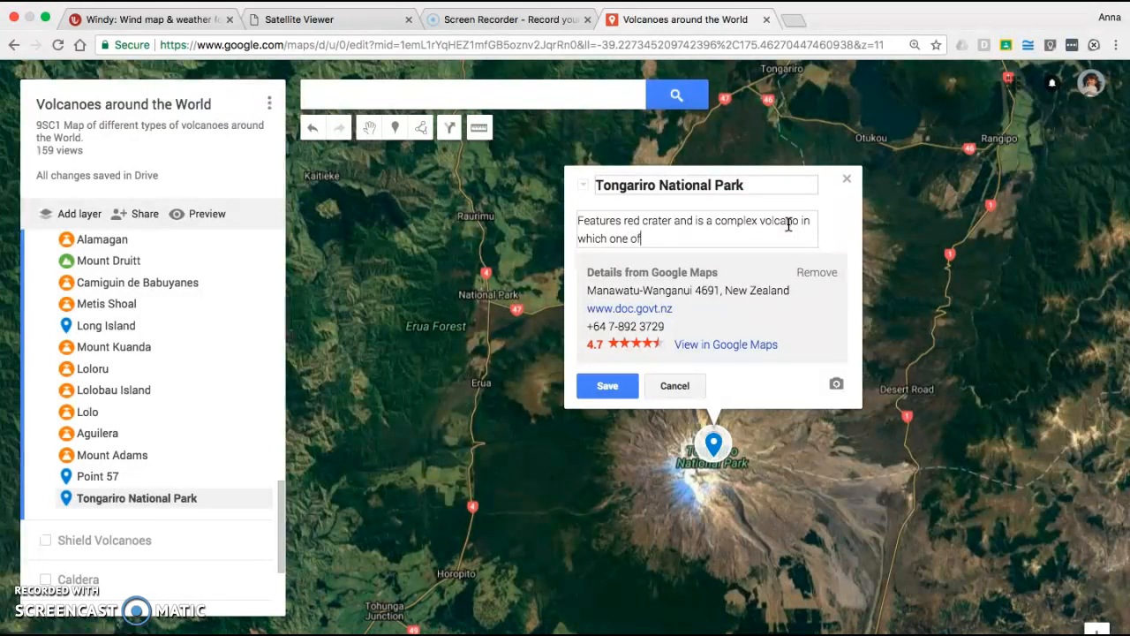
text(in which one of the vents is Mt Doom.)
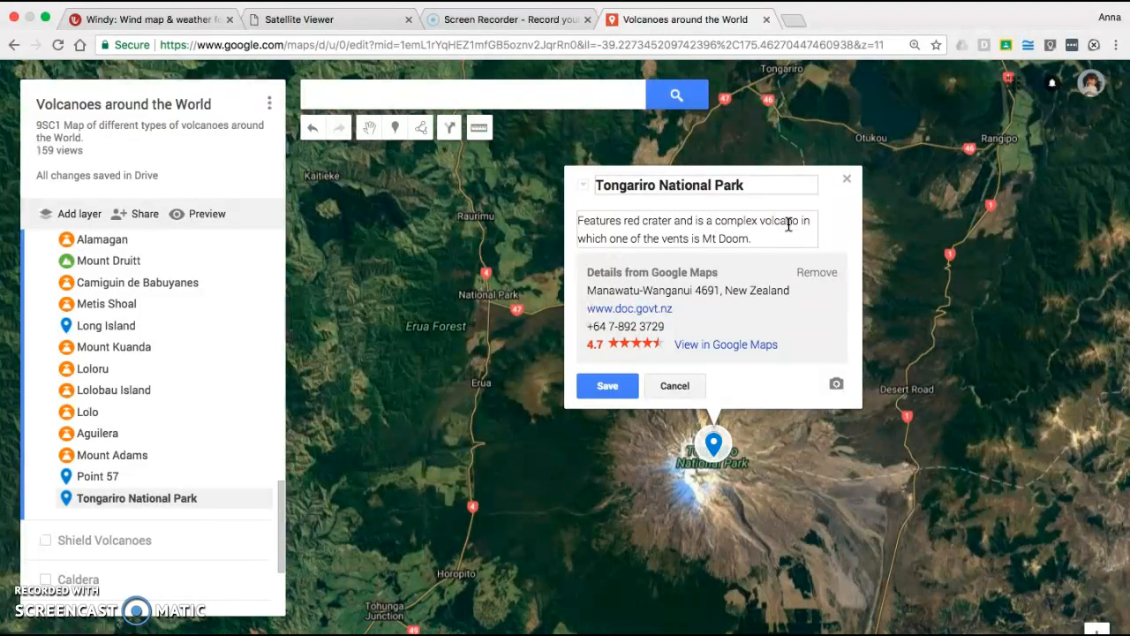
Add the first photo from a Google Image Search for "tongariro" to the Tongariro National Park marker and save the marker.
click(835, 383)
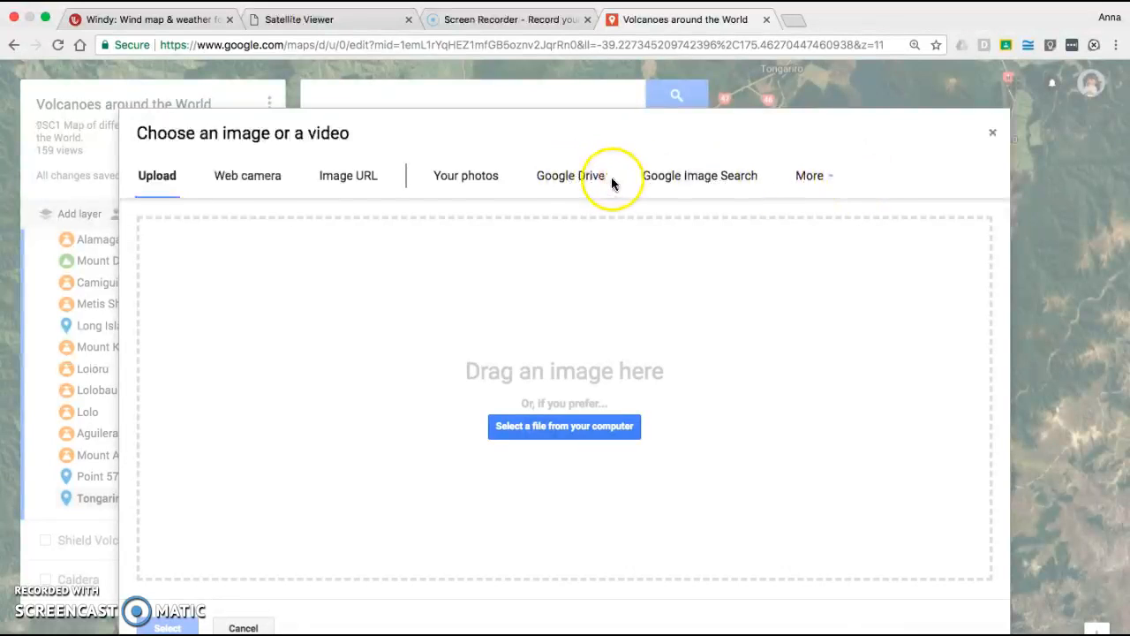
click(667, 181)
click(349, 227)
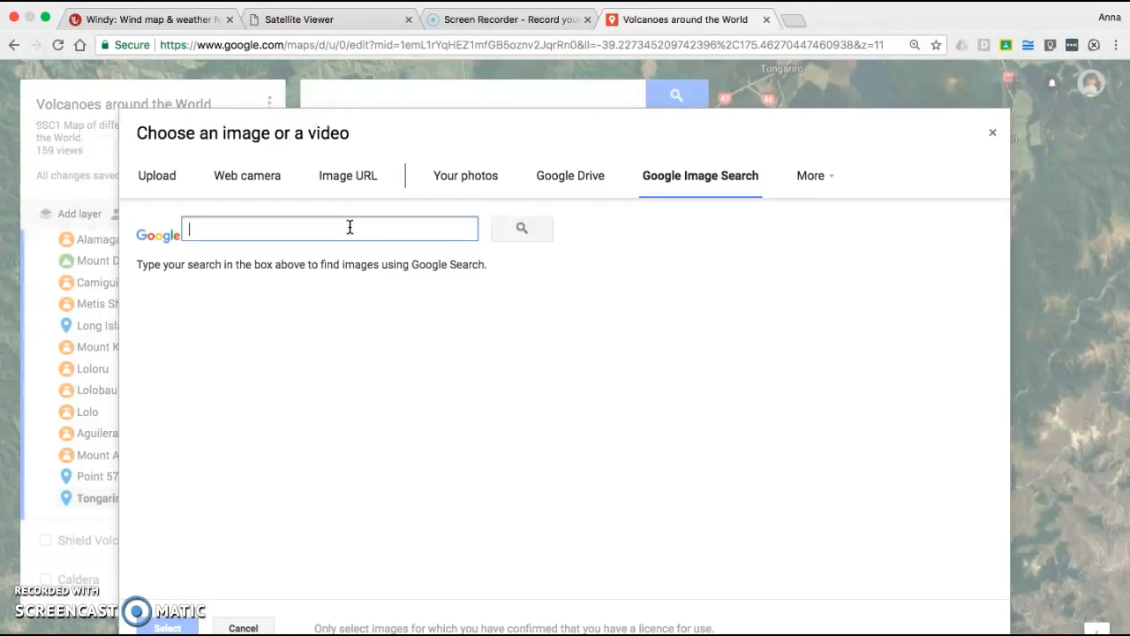
text(tongariro)
click(519, 228)
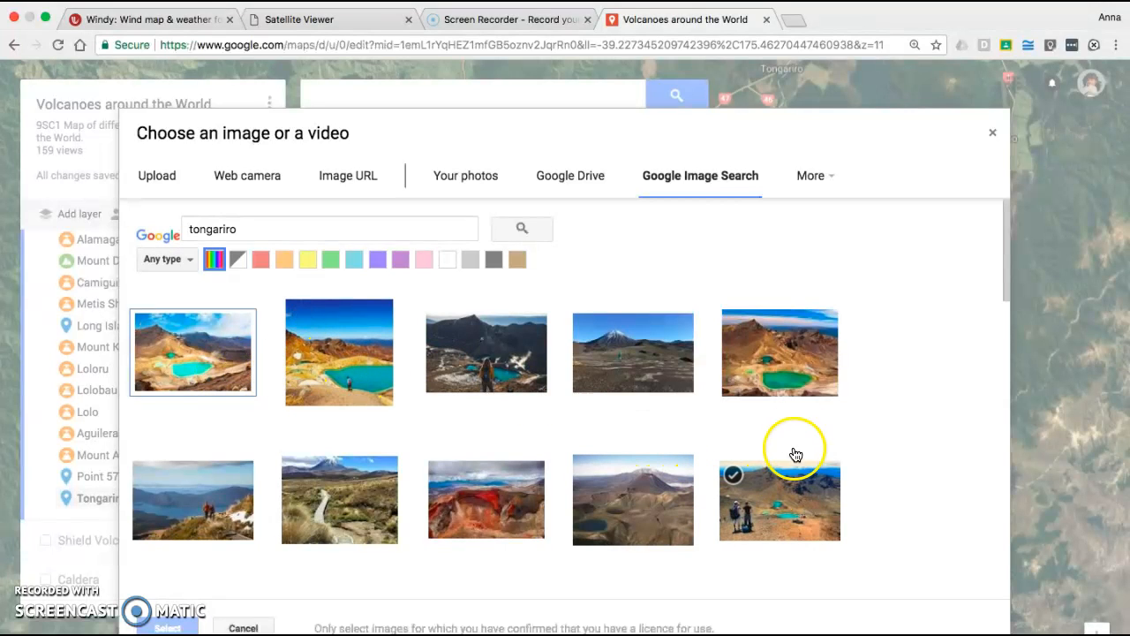
click(192, 352)
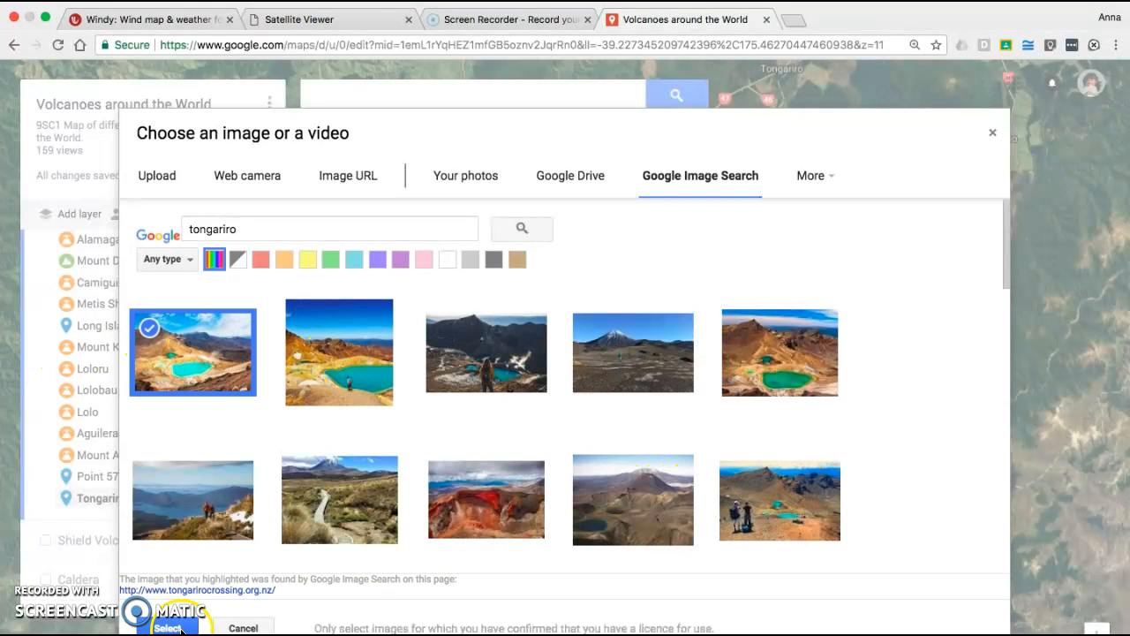
click(168, 627)
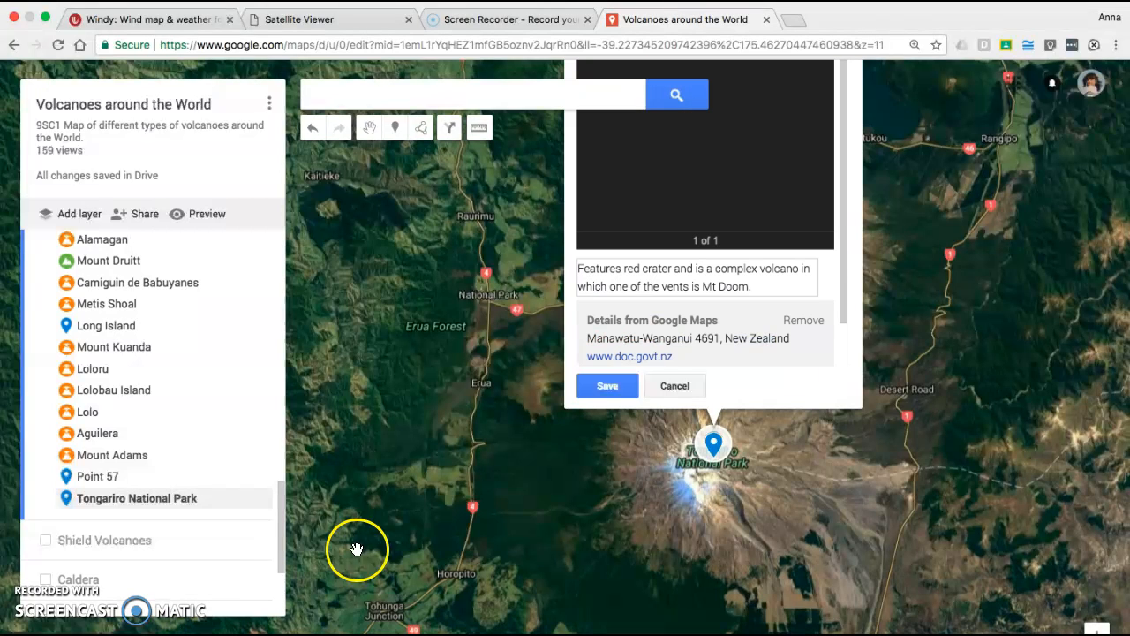
click(610, 386)
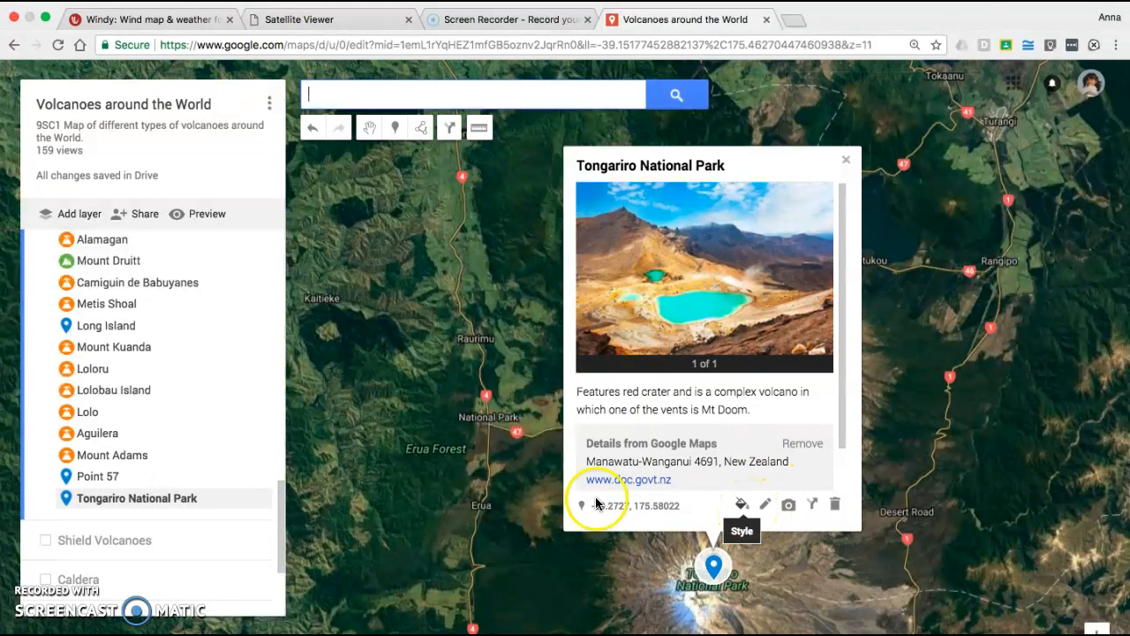
Show the Complex Volcano layer and move the Tongariro National Park marker from Stratovolcanoes into it.
drag(278, 508, 276, 550)
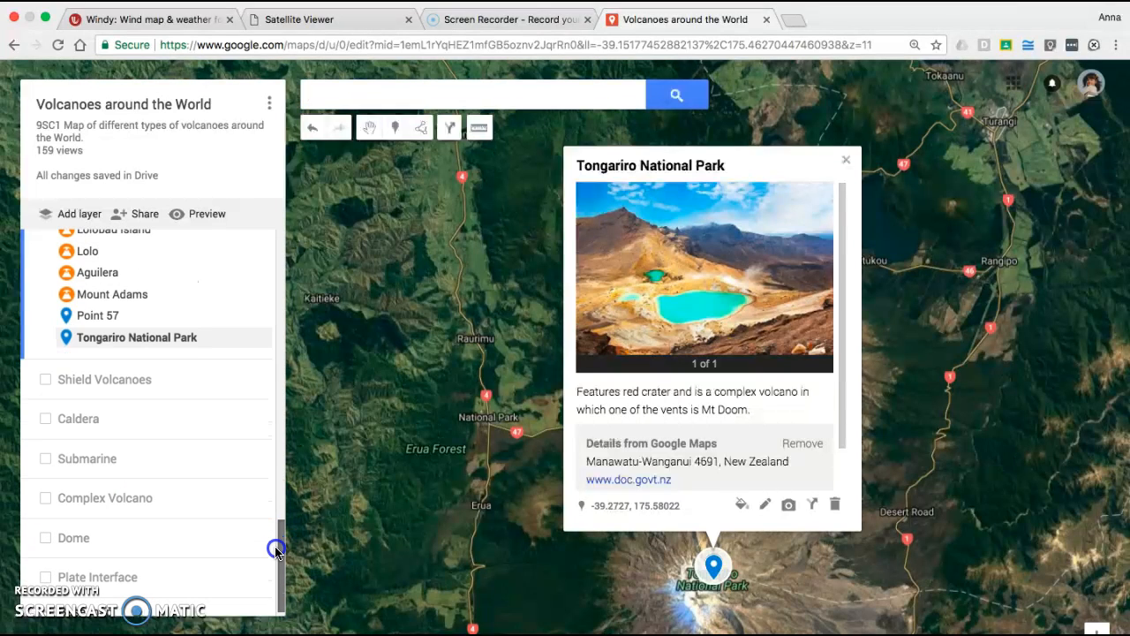
click(115, 333)
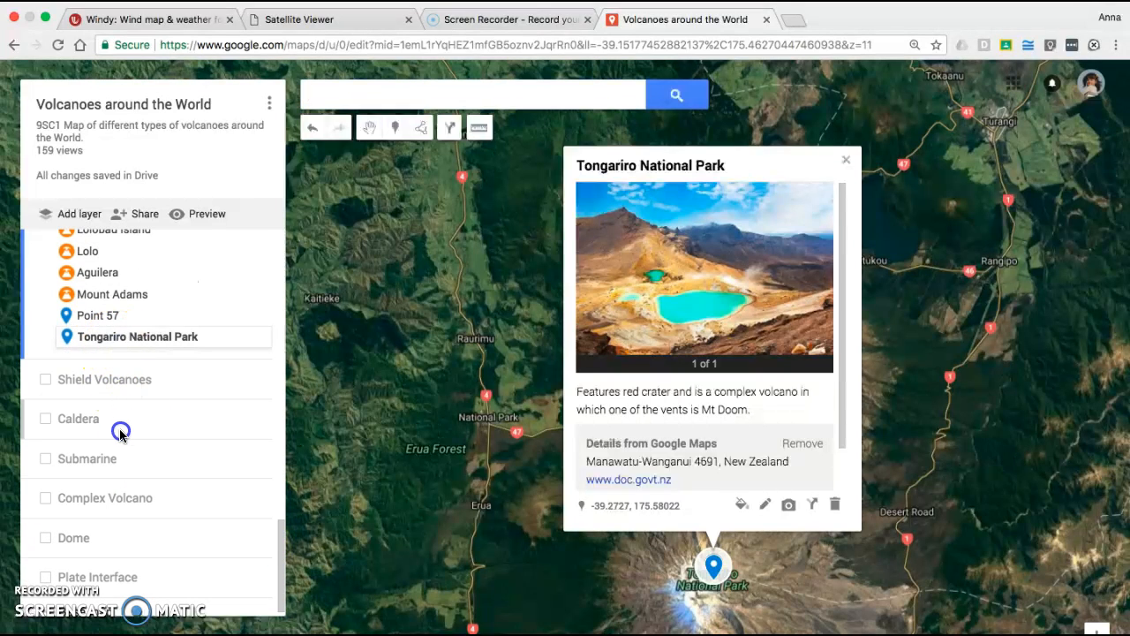
click(119, 334)
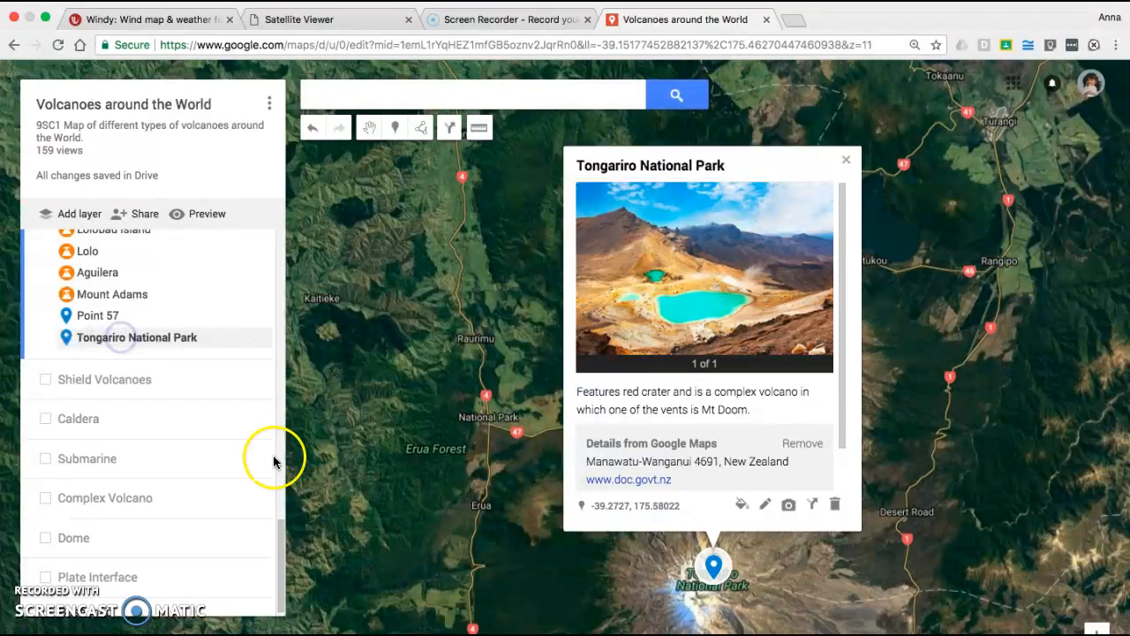
mouse_move(282, 534)
mouse_down()
mouse_move(278, 351)
mouse_move(267, 540)
mouse_up()
click(83, 332)
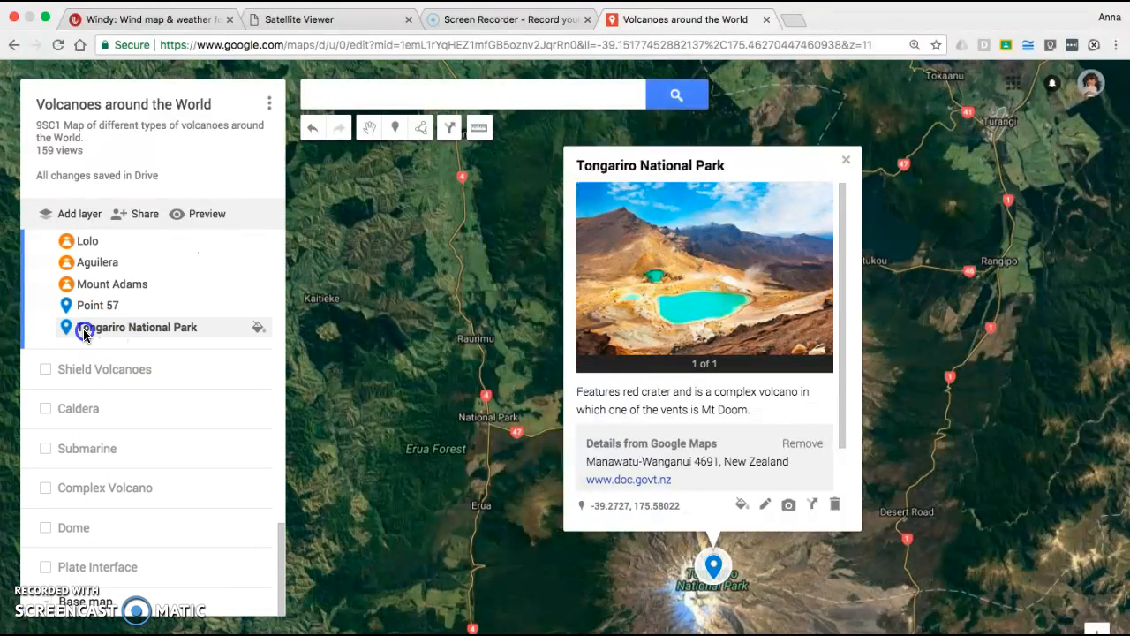
click(57, 488)
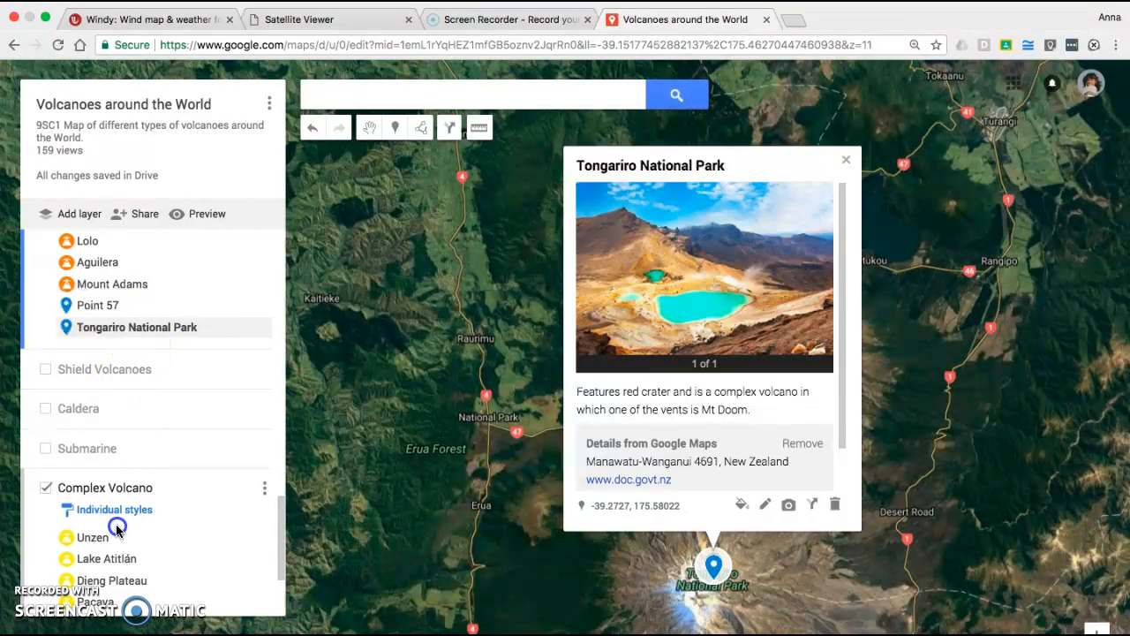
right_click(95, 327)
click(80, 327)
drag(81, 327, 94, 510)
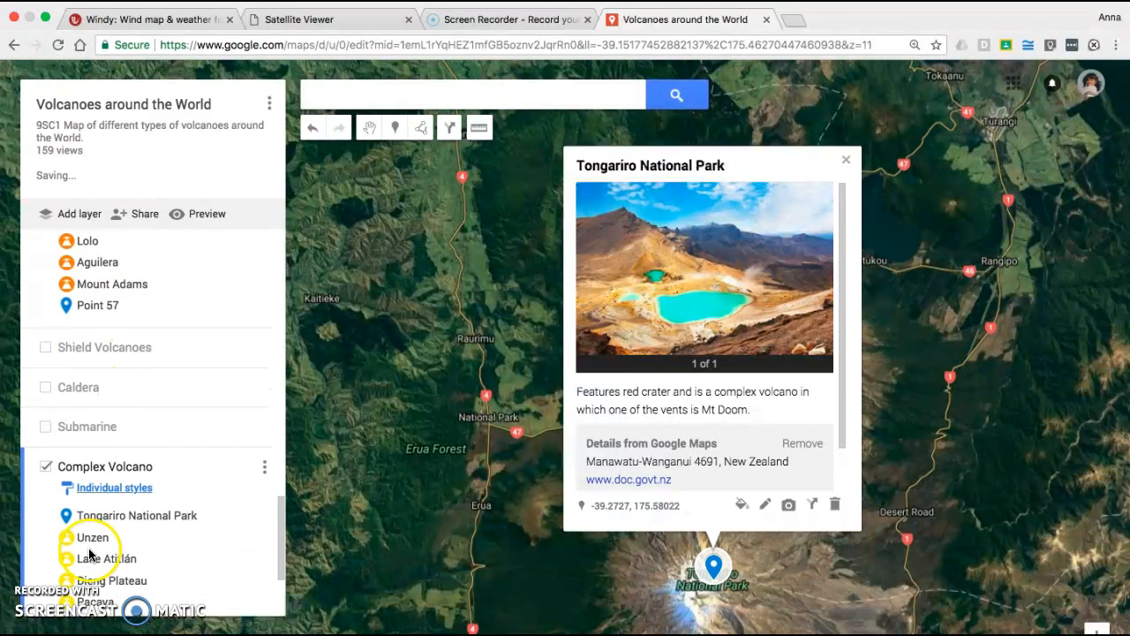
Style the Tongariro National Park marker yellow with the volcano icon used in the Complex Volcano layer, and close its details.
scroll(92, 295, up, 5)
scroll(95, 298, down, 1)
scroll(95, 298, down, 1)
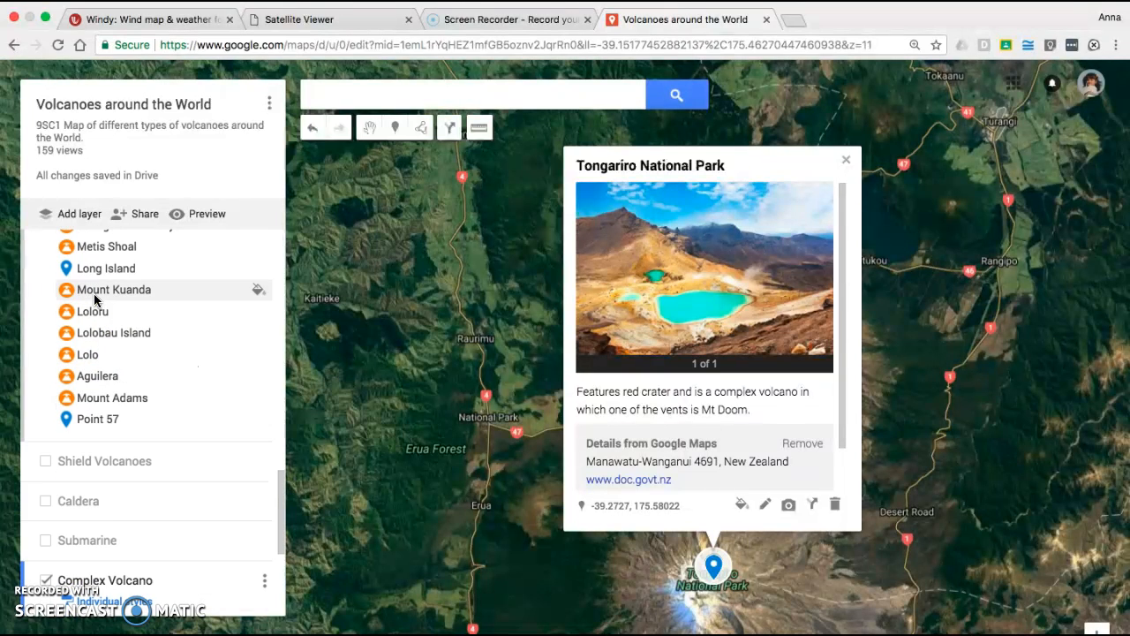
scroll(111, 548, down, 5)
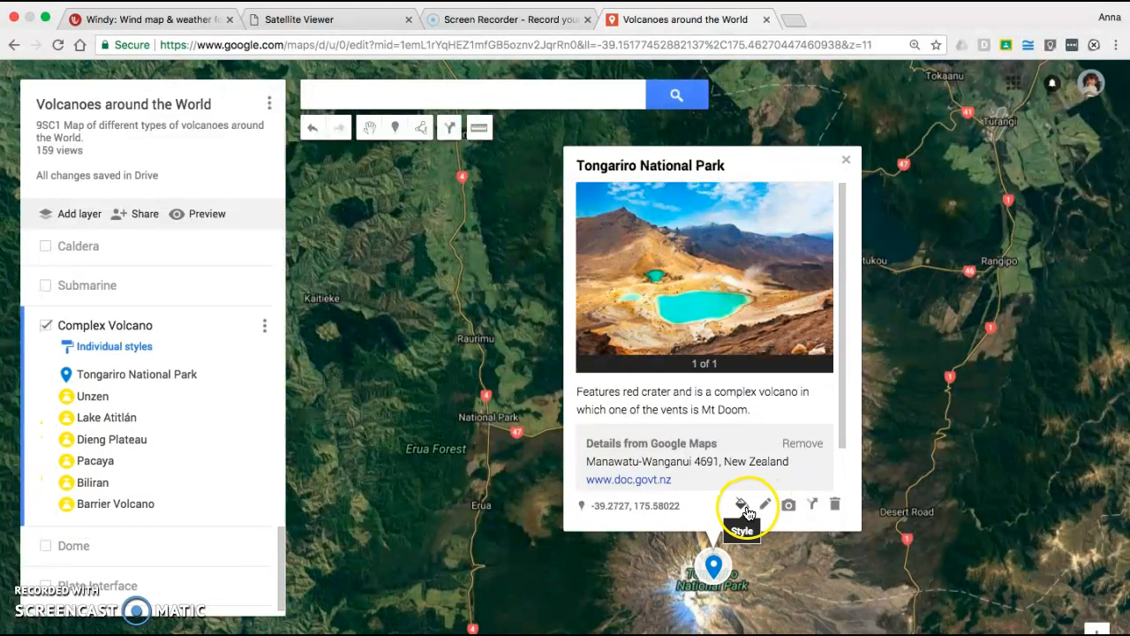
click(741, 505)
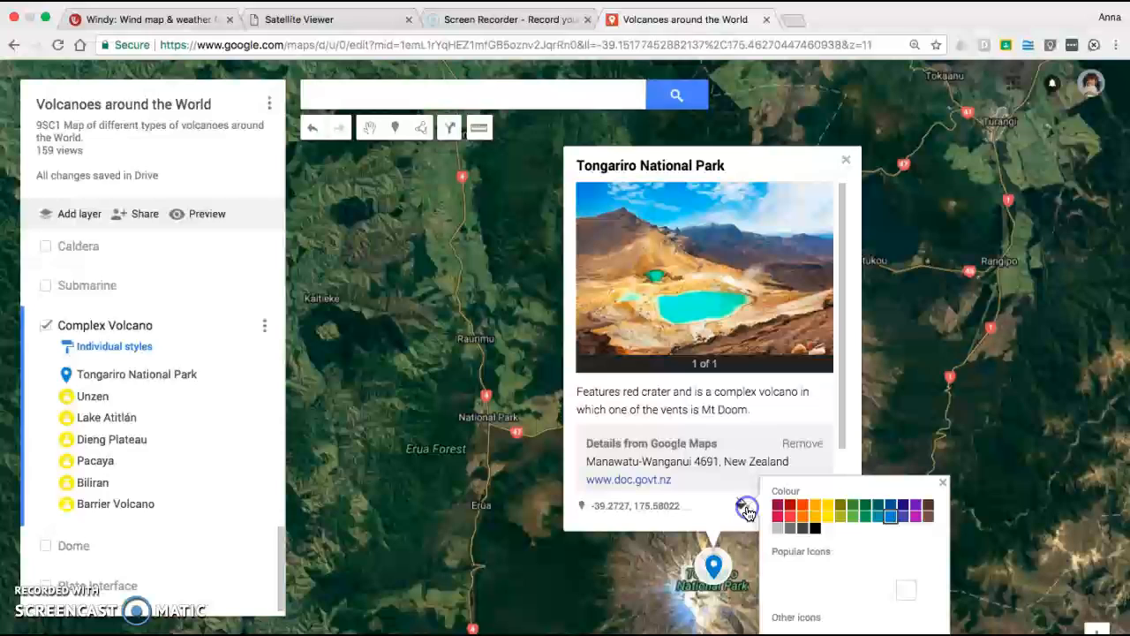
click(829, 519)
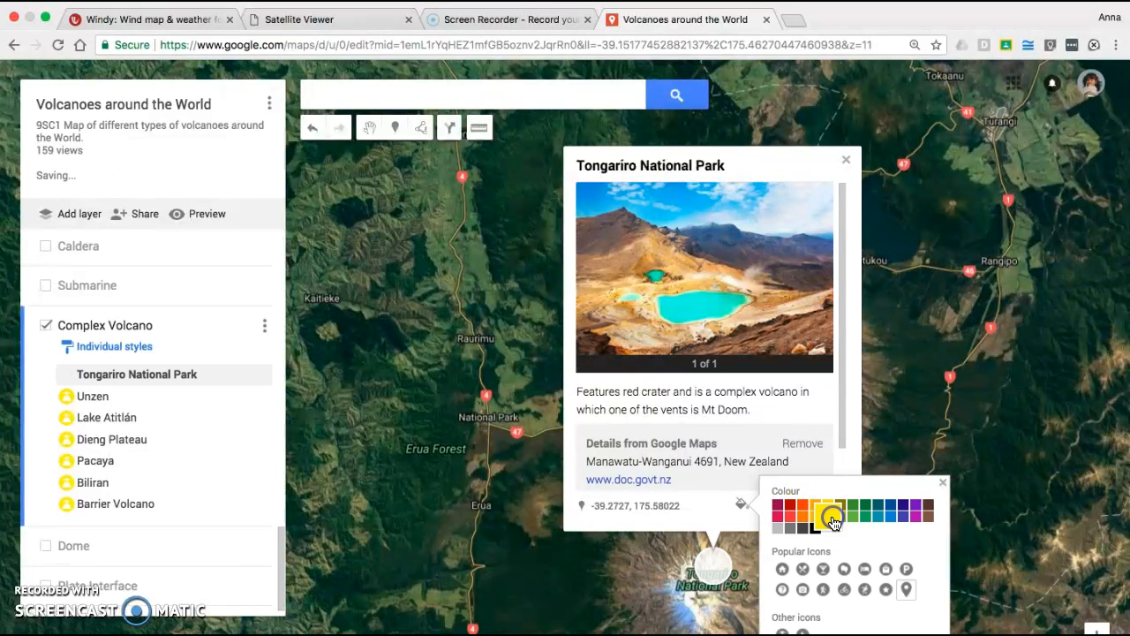
click(785, 630)
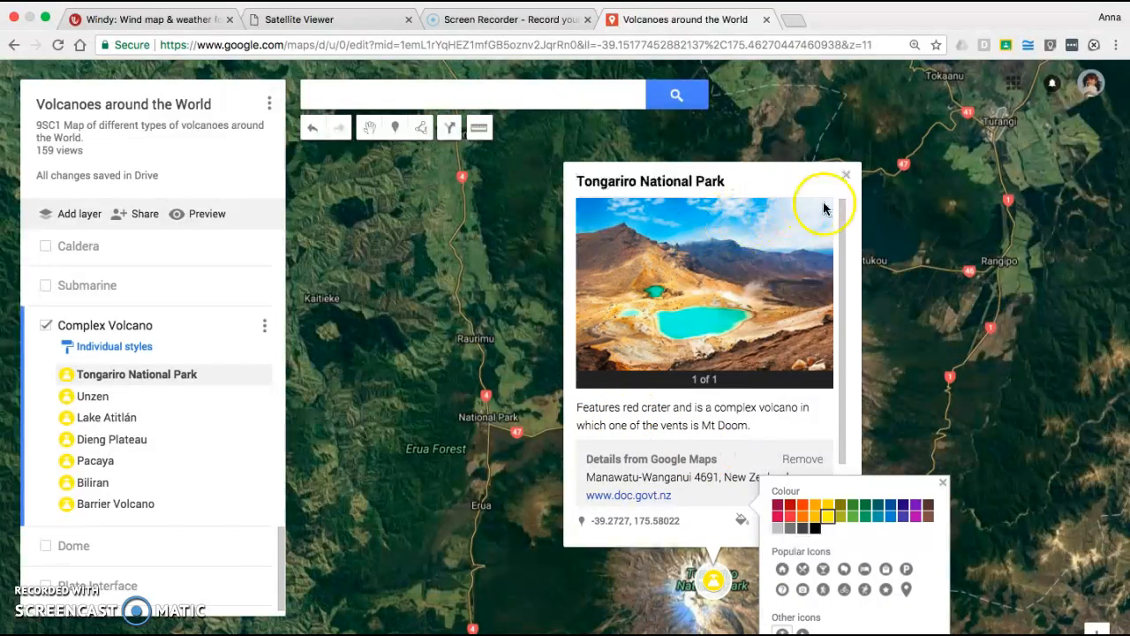
click(700, 527)
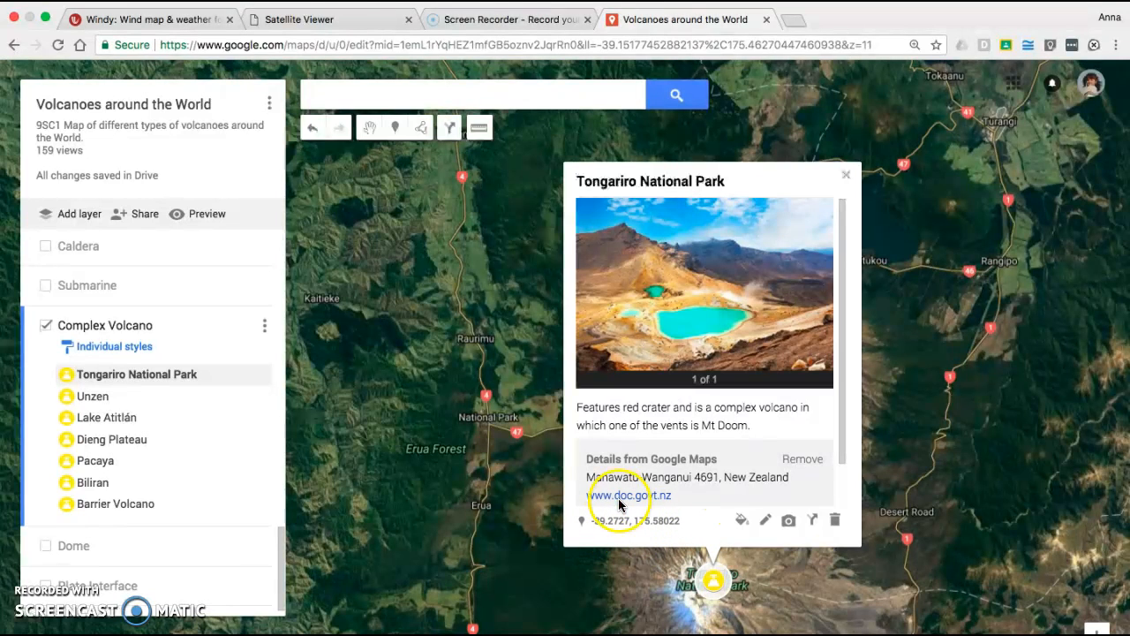
click(848, 180)
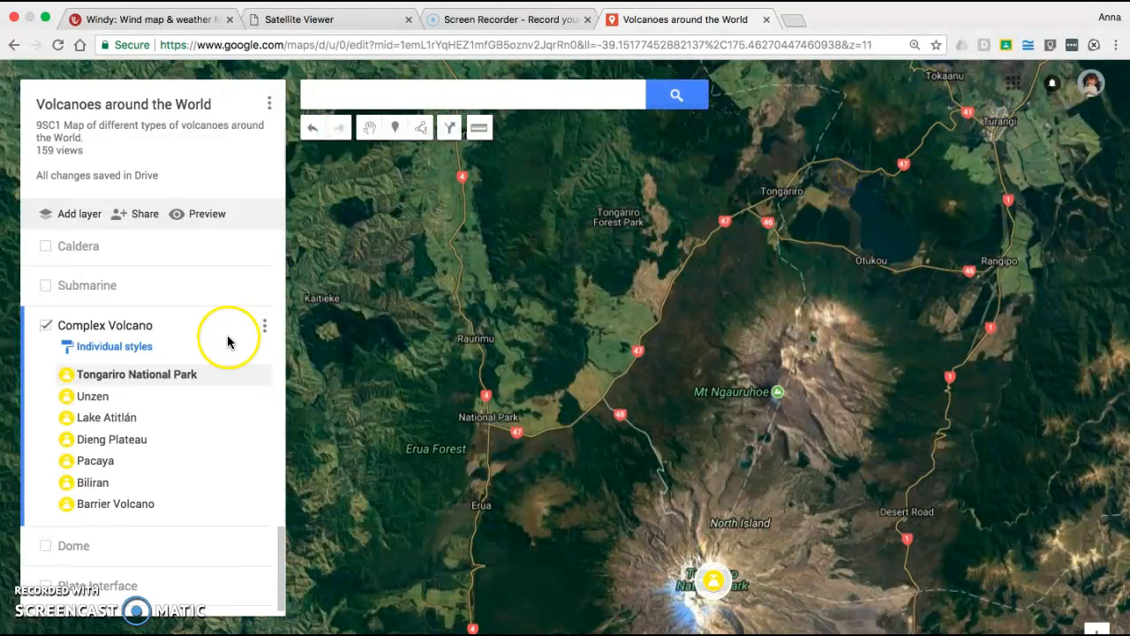
Open the details of the Mount Druitt marker in the Stratovolcanoes layer.
scroll(181, 362, up, 1)
scroll(159, 344, up, 8)
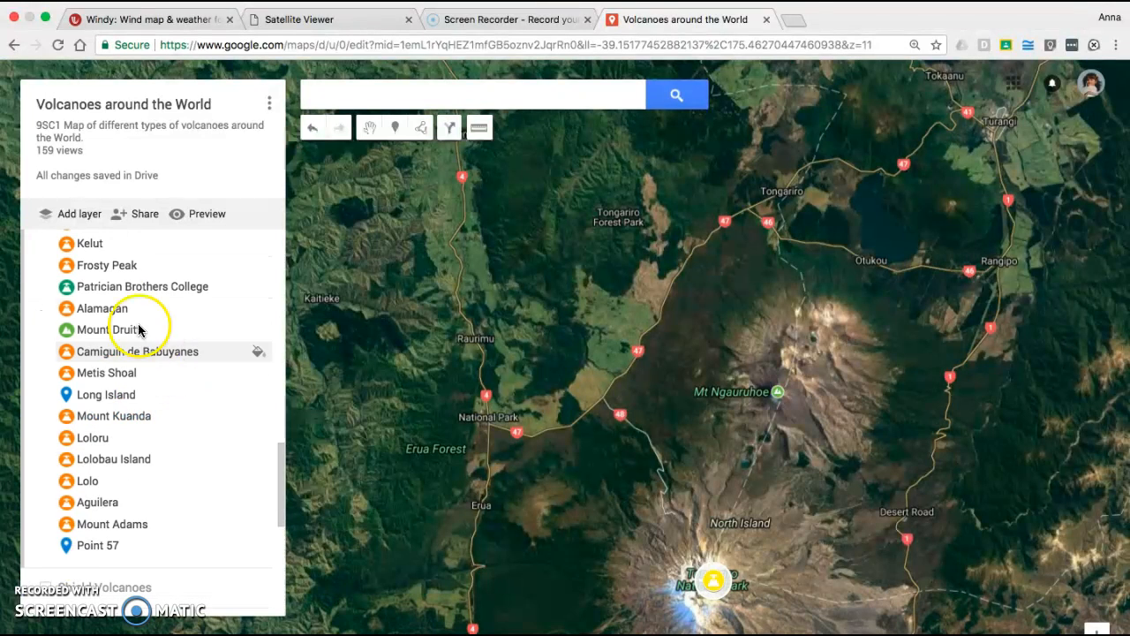
scroll(119, 309, down, 3)
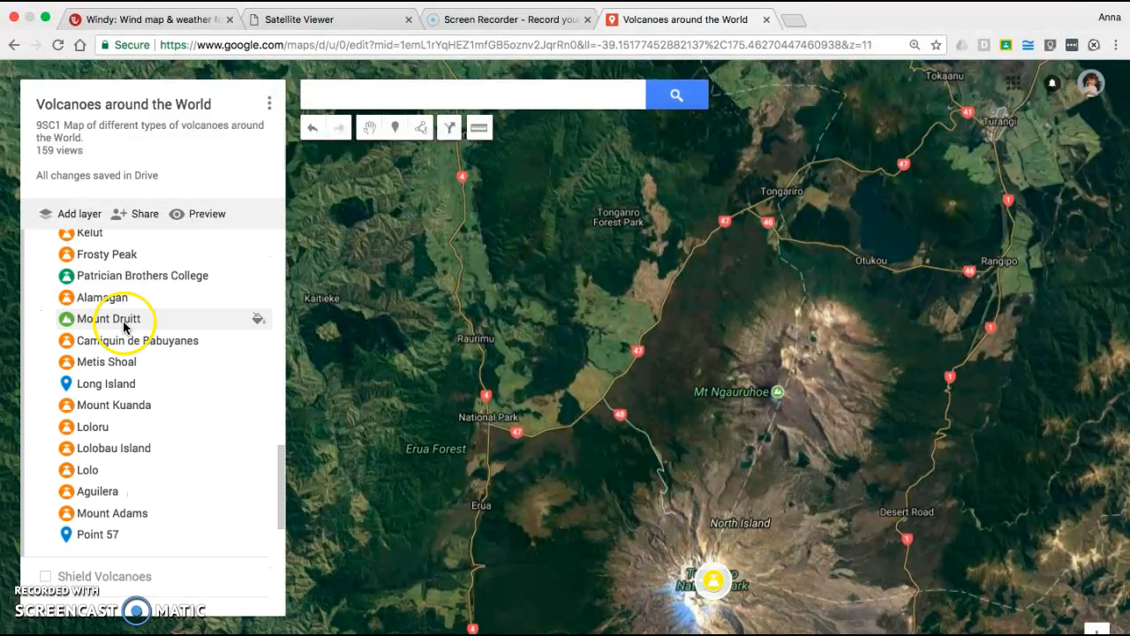
click(123, 319)
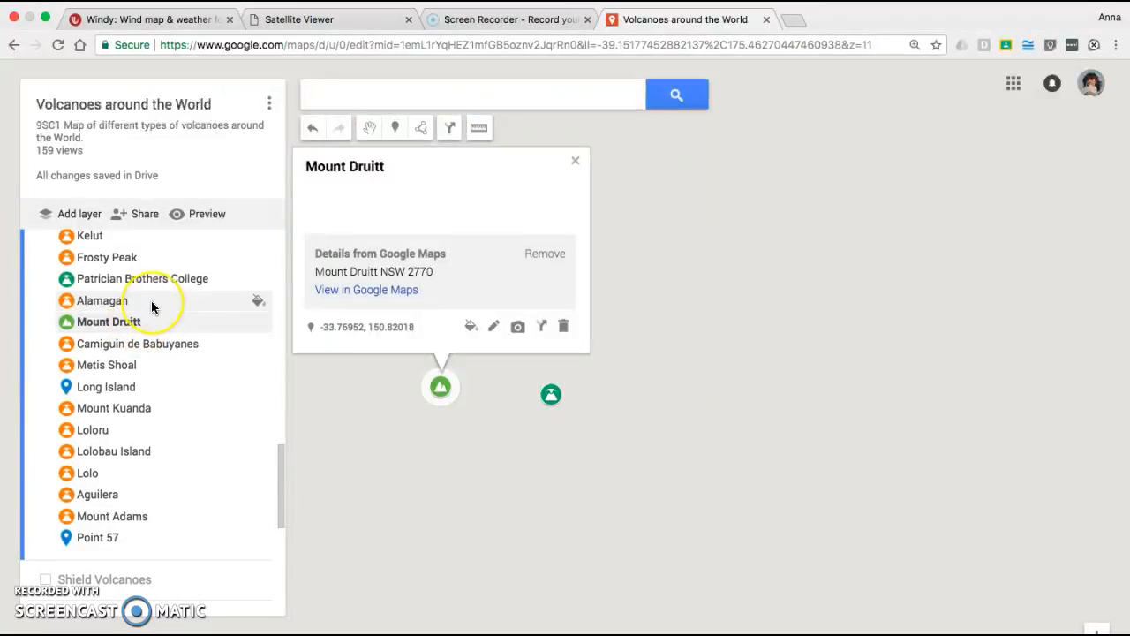
View the volcano markers across the whole world, closing the Mount Druitt details and returning to the start of the Stratovolcanoes list.
scroll(151, 300, up, 10)
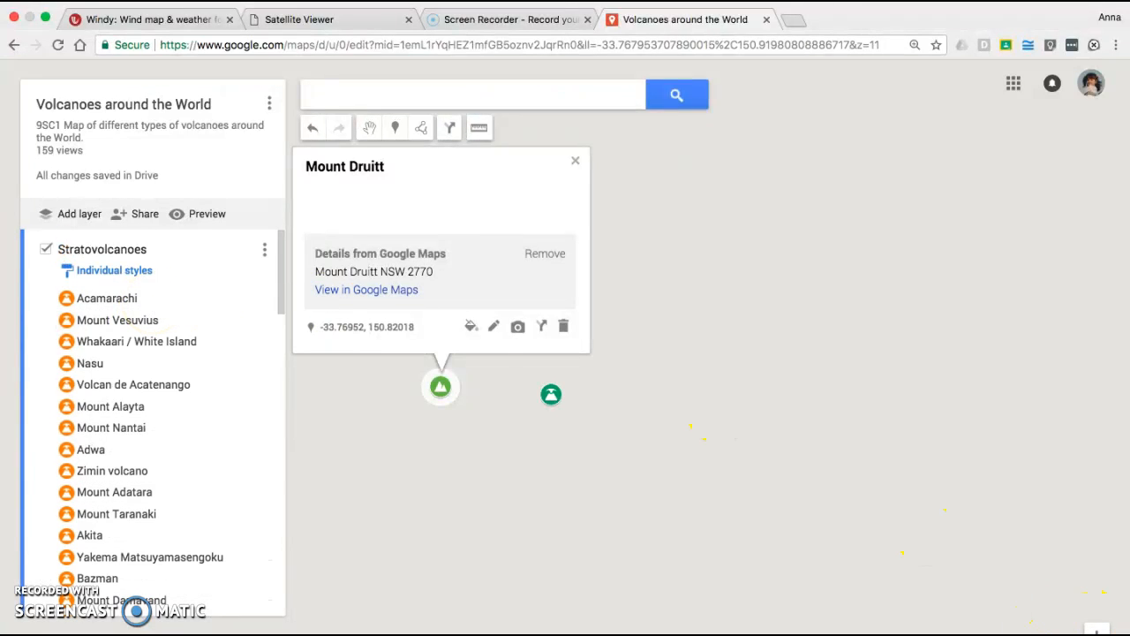
scroll(688, 380, down, 1)
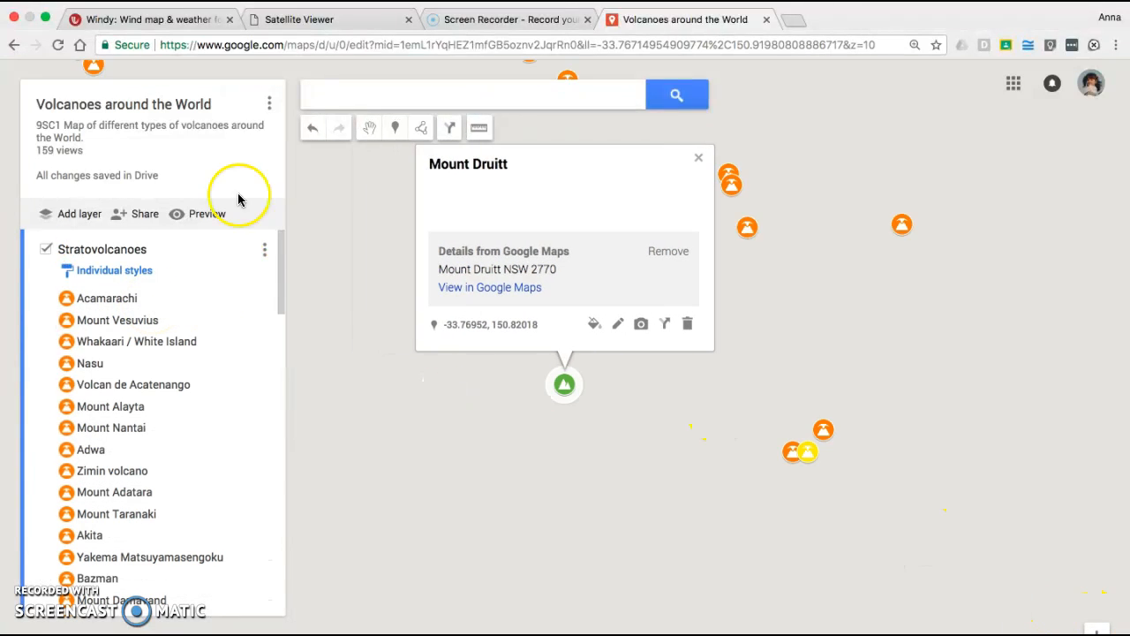
drag(283, 253, 283, 262)
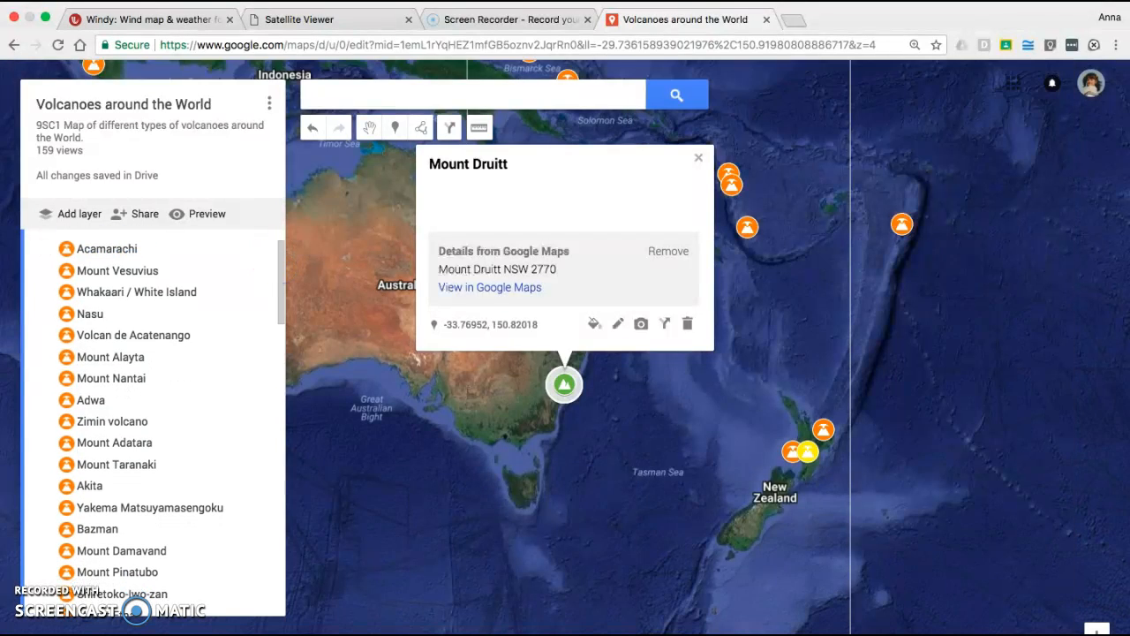
scroll(569, 389, down, 2)
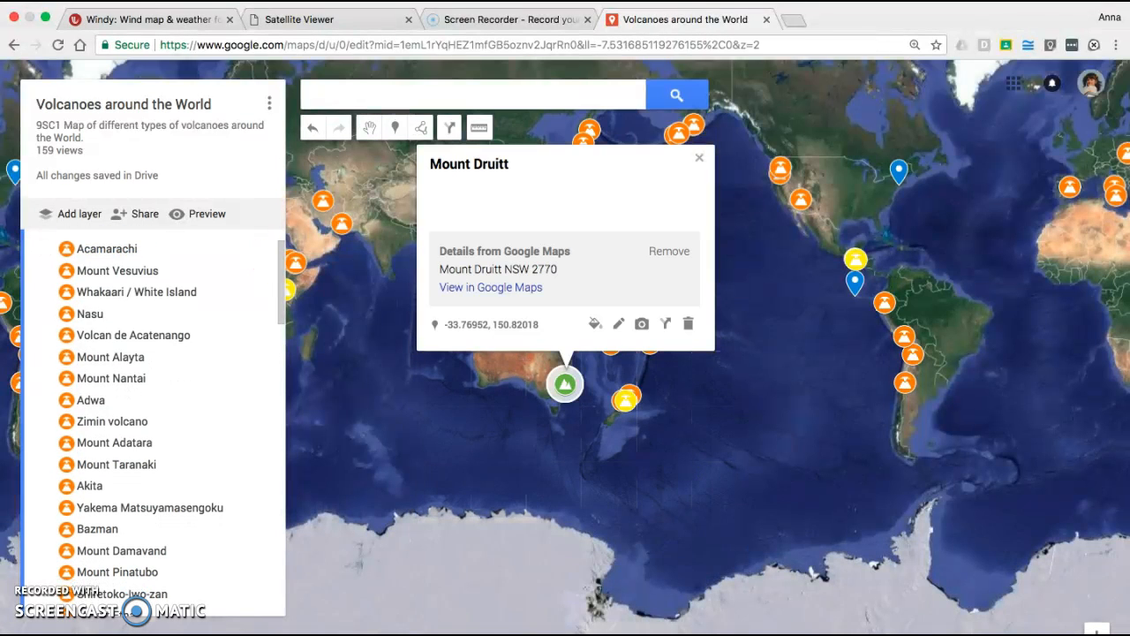
click(699, 157)
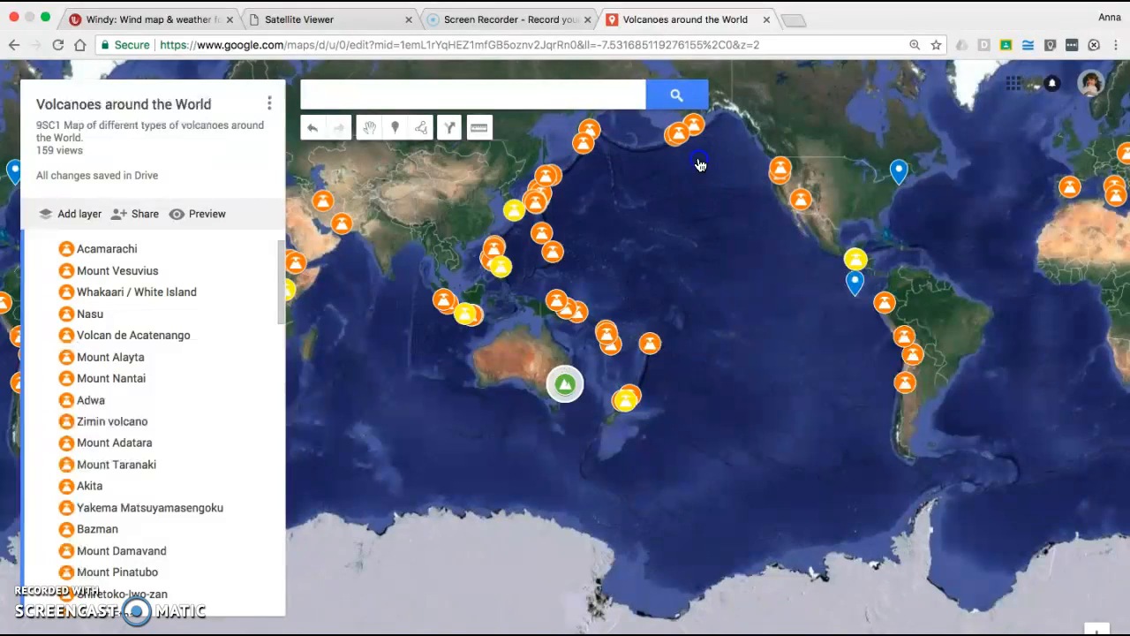
drag(681, 208, 704, 265)
scroll(285, 253, up, 1)
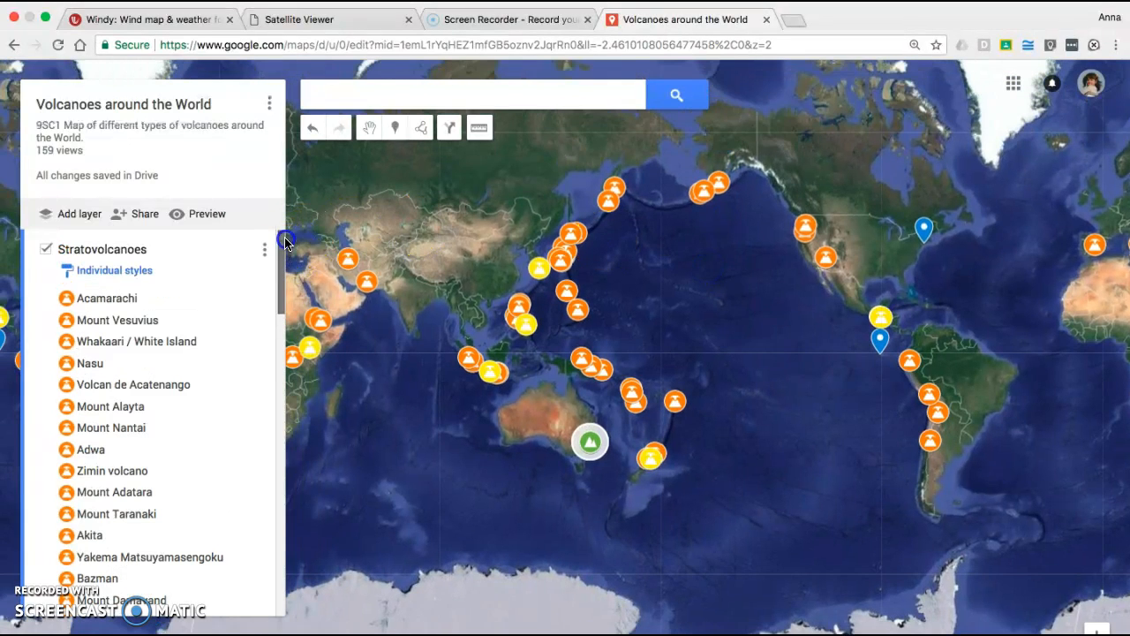
Hide the Stratovolcanoes layer so that only the Complex Volcano layer is shown on the map.
click(48, 251)
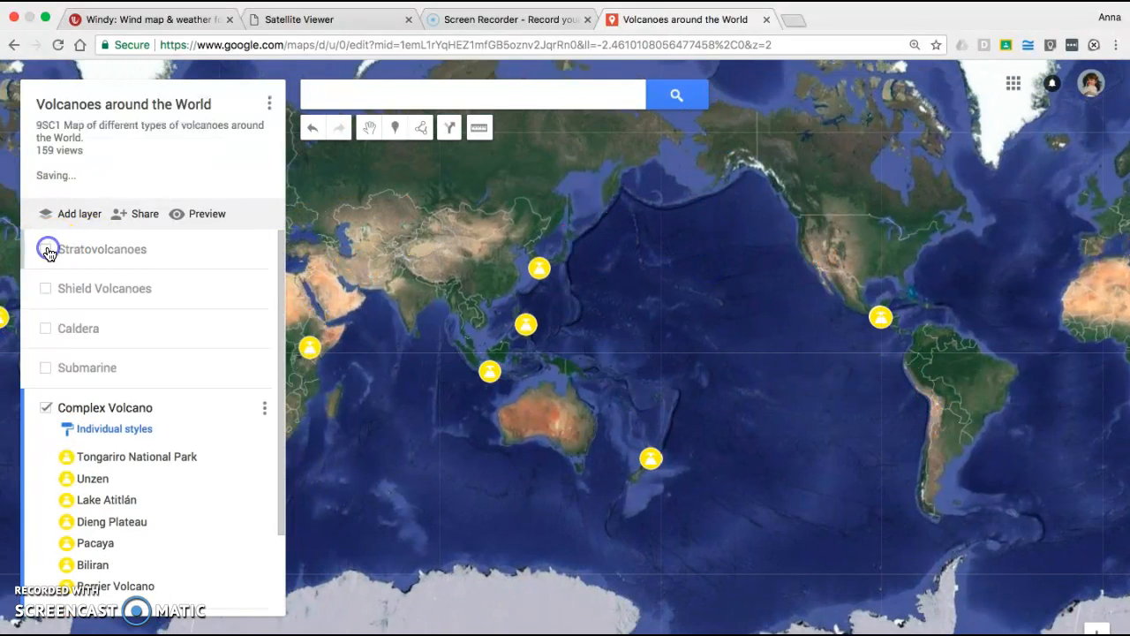
click(46, 407)
click(46, 408)
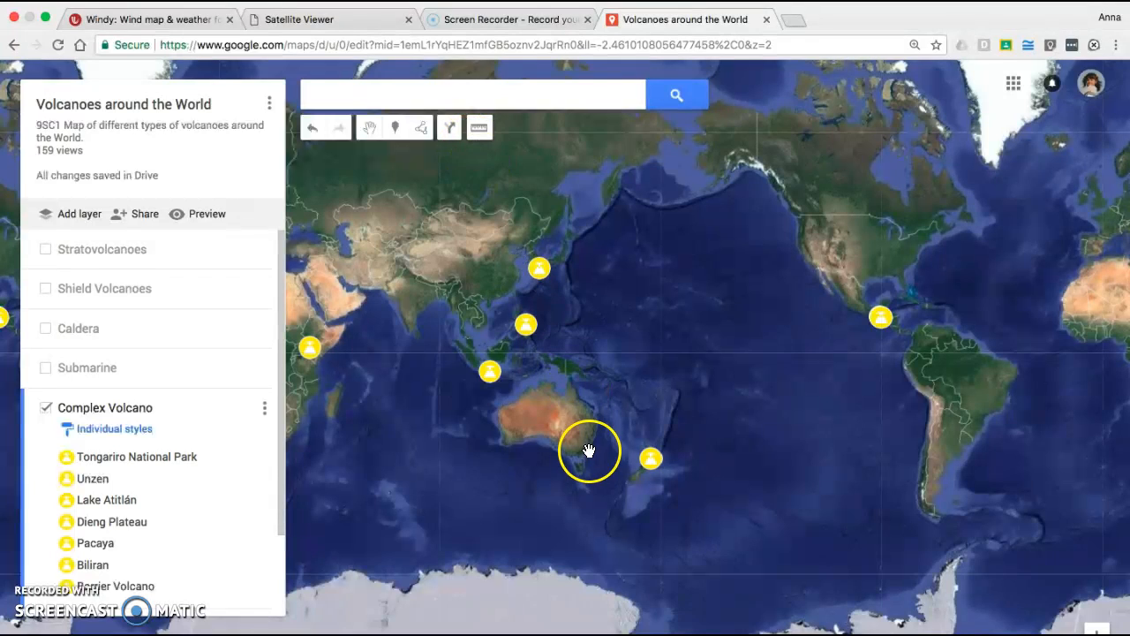
Check the details of the Dieng Plateau marker in Indonesia and close them.
drag(466, 403, 495, 430)
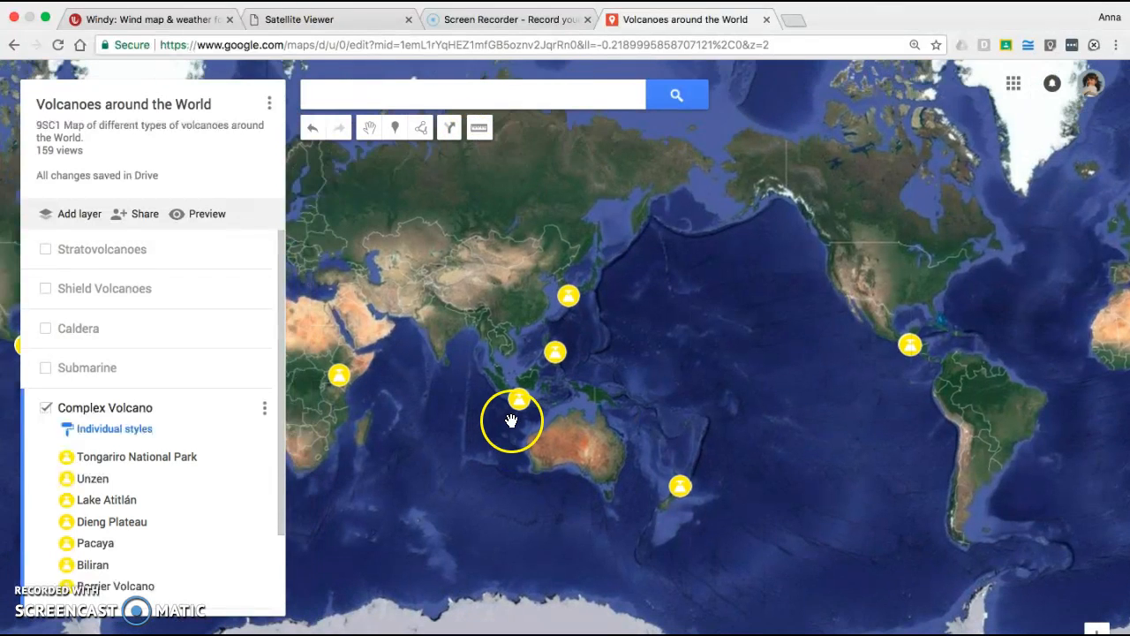
click(519, 404)
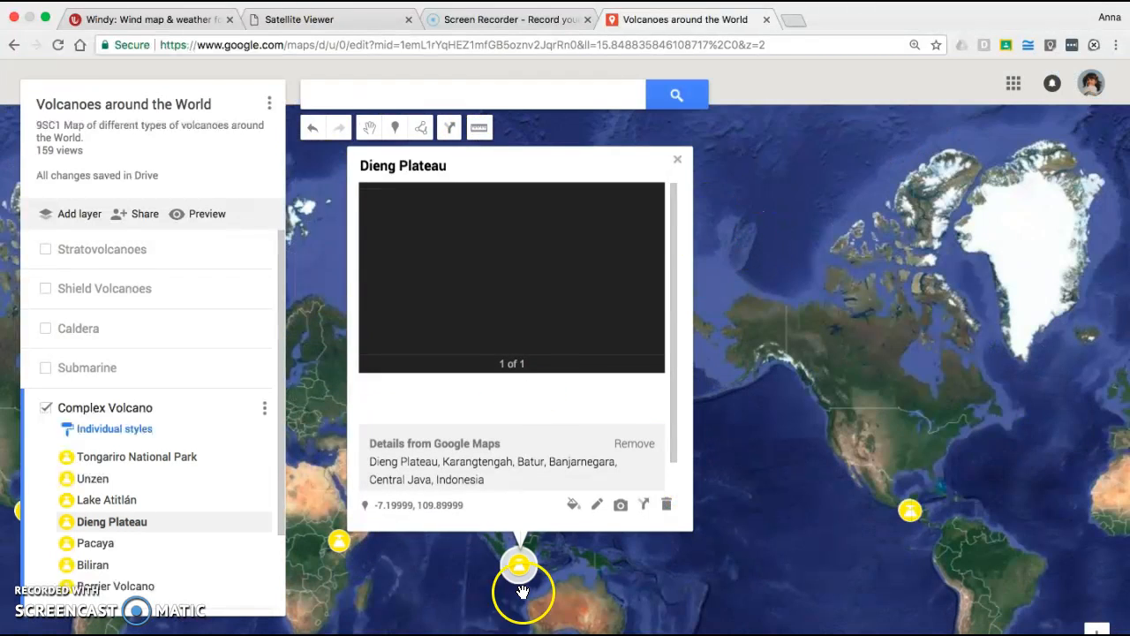
click(676, 163)
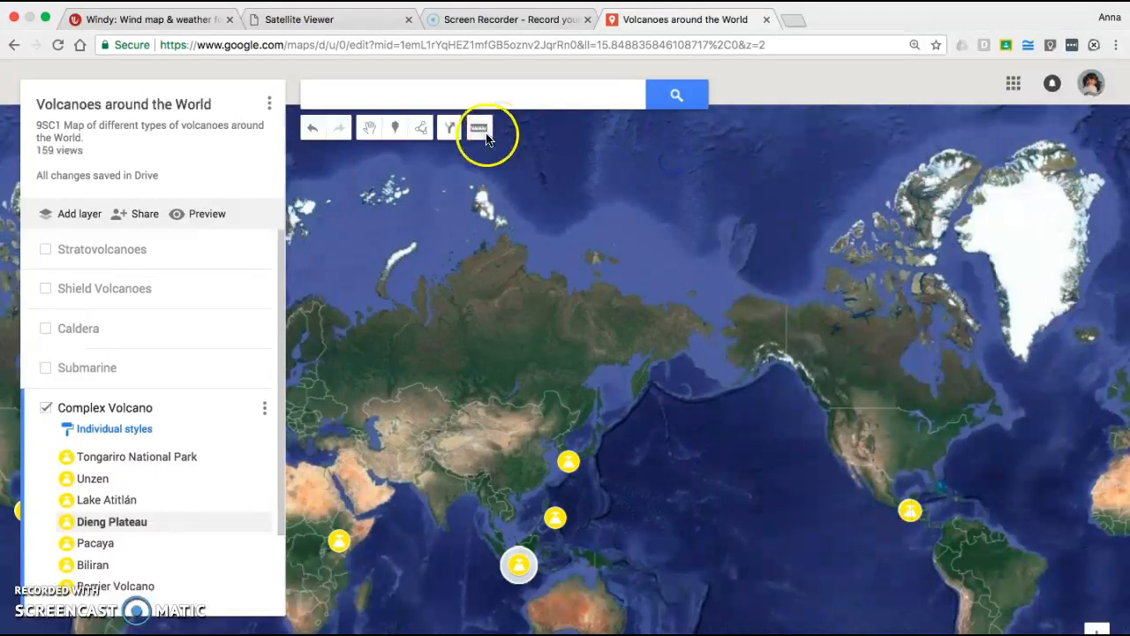
Measure the distance from the Dieng Plateau marker to the marker in the Philippines and on into the Pacific Ocean.
click(518, 572)
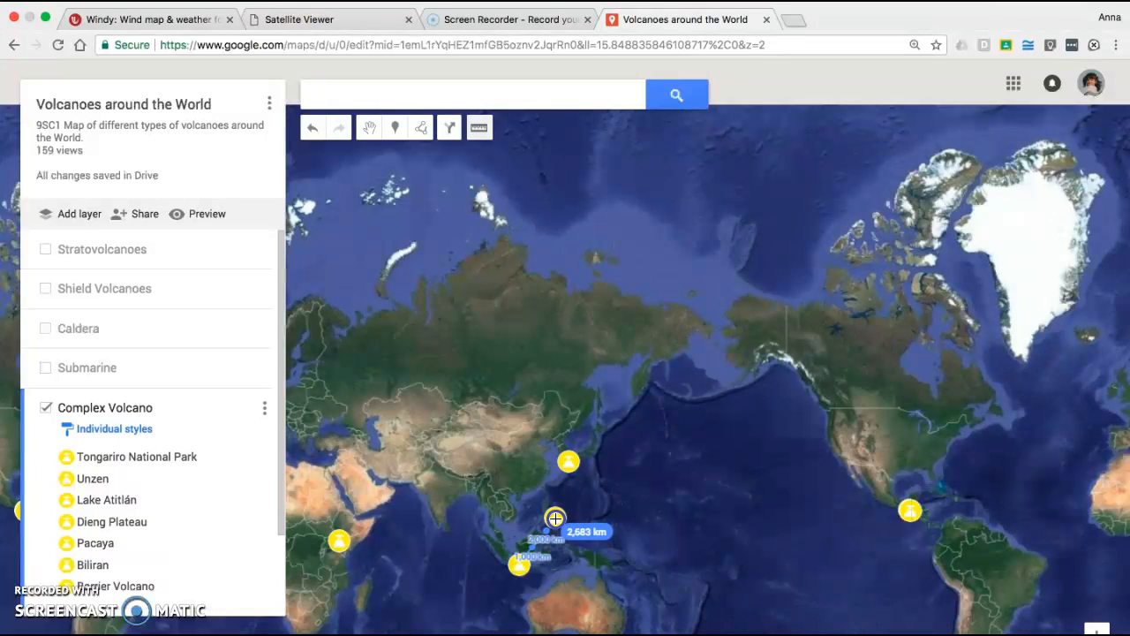
click(555, 518)
double_click(609, 526)
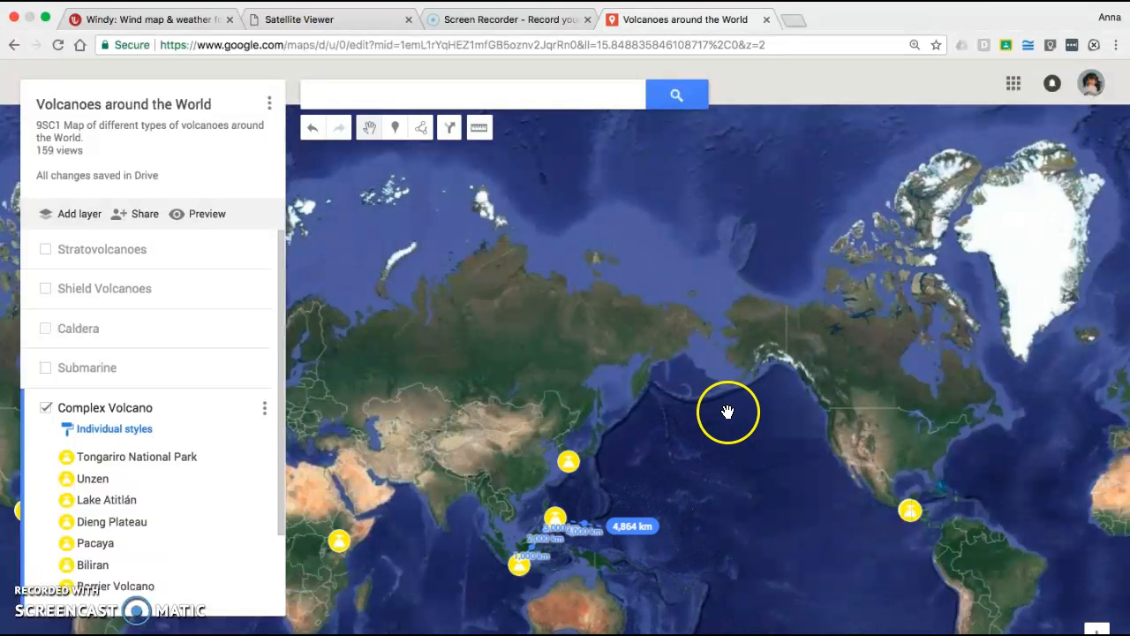
Measure the perimeter and area of Australia by tracing a closed outline around it.
click(479, 127)
click(562, 585)
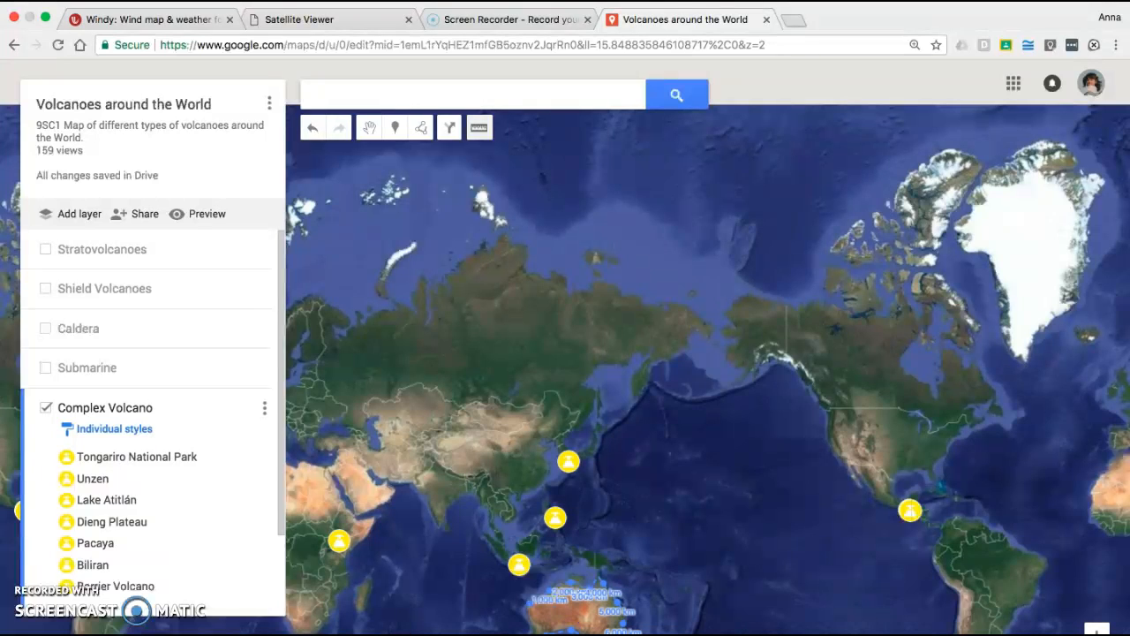
click(533, 627)
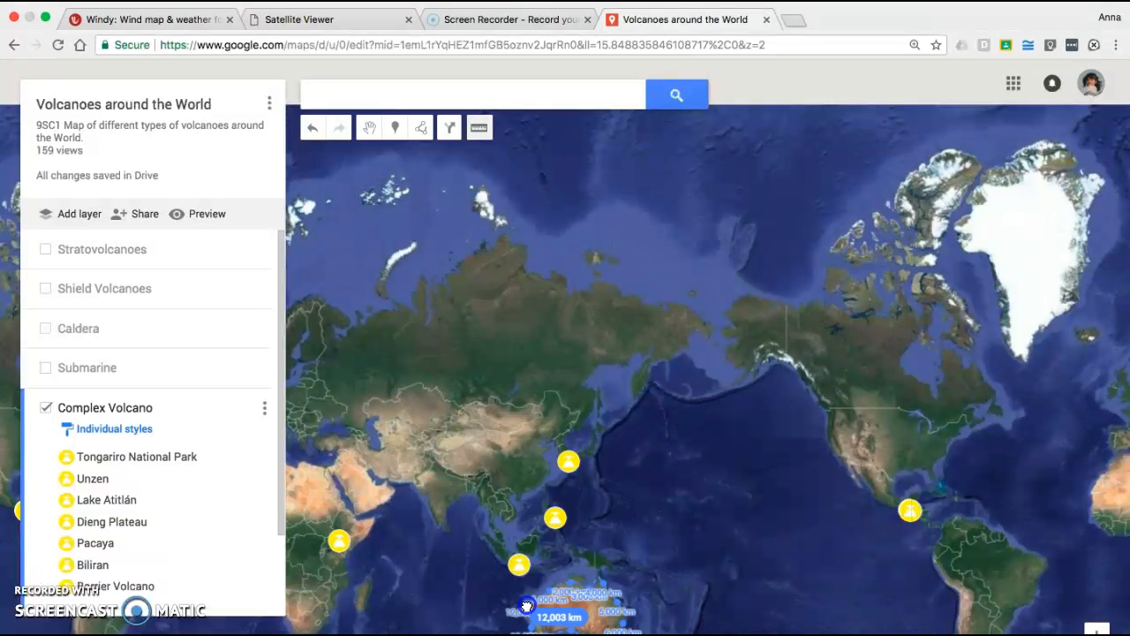
click(526, 606)
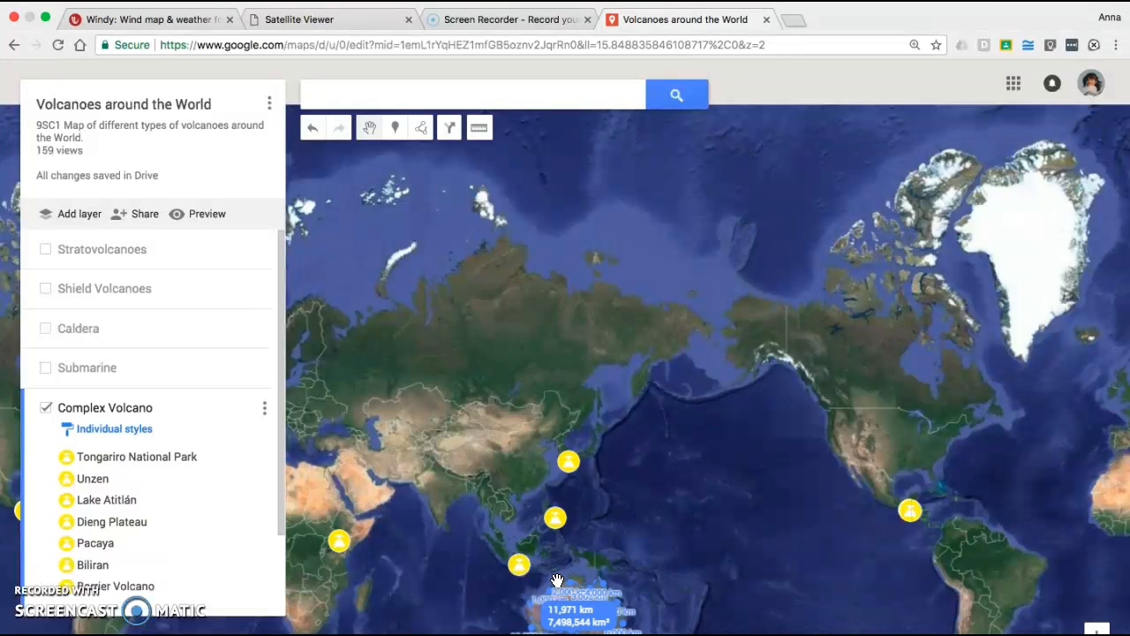
Hide the Complex Volcano layer and return to the list of owned maps.
click(46, 408)
click(46, 408)
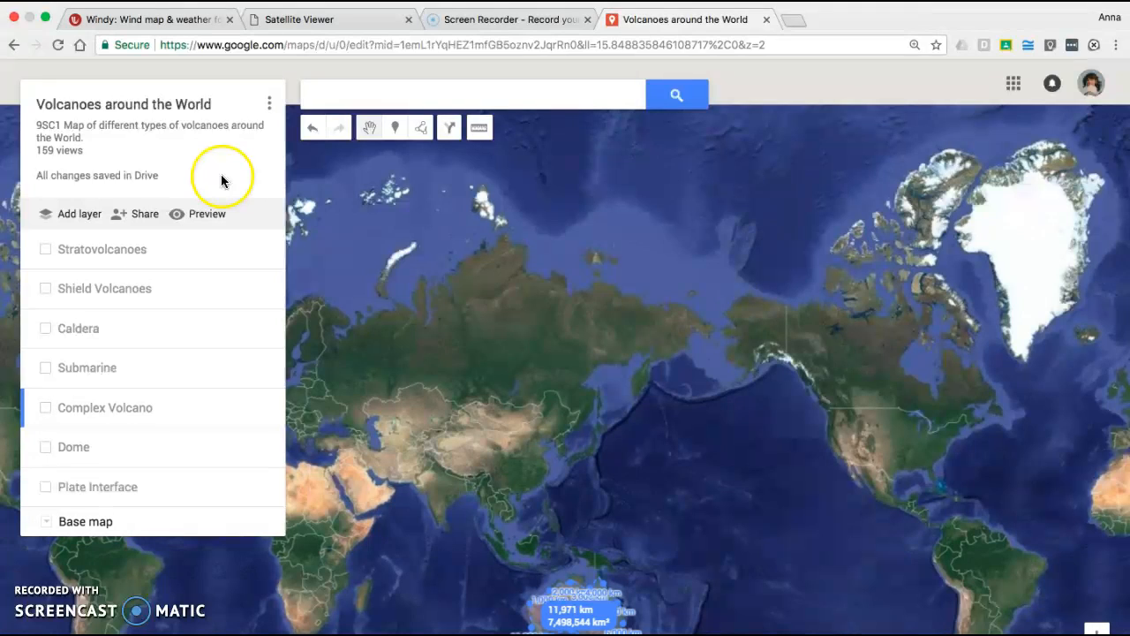
drag(473, 384, 518, 333)
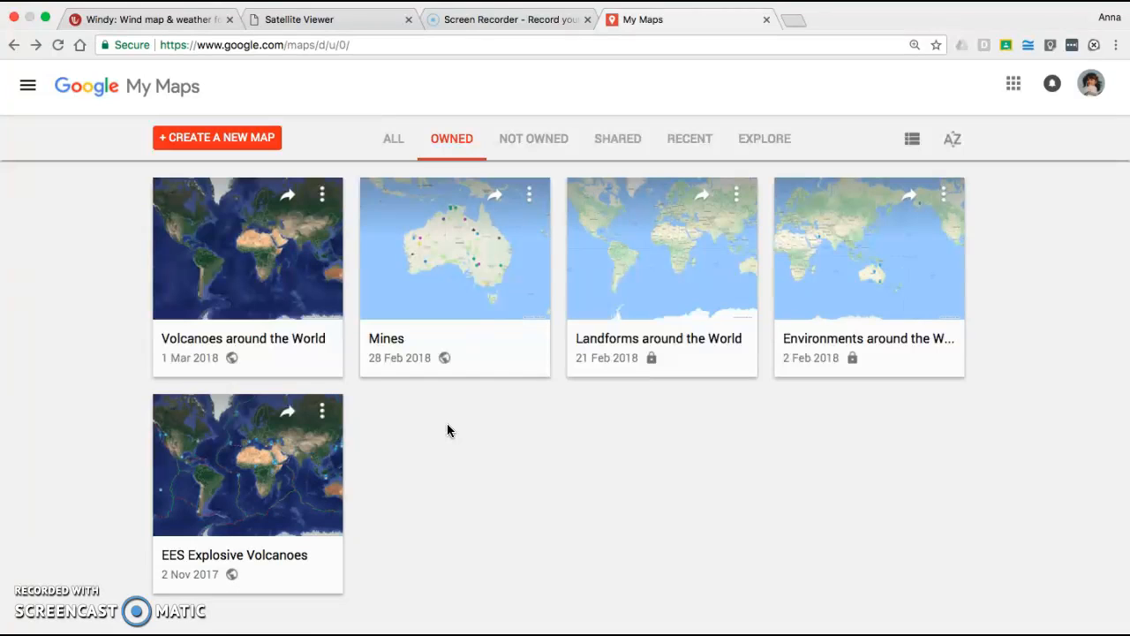
Open the Environments around the World map and show the latitude and longitude columns of its data table.
click(822, 339)
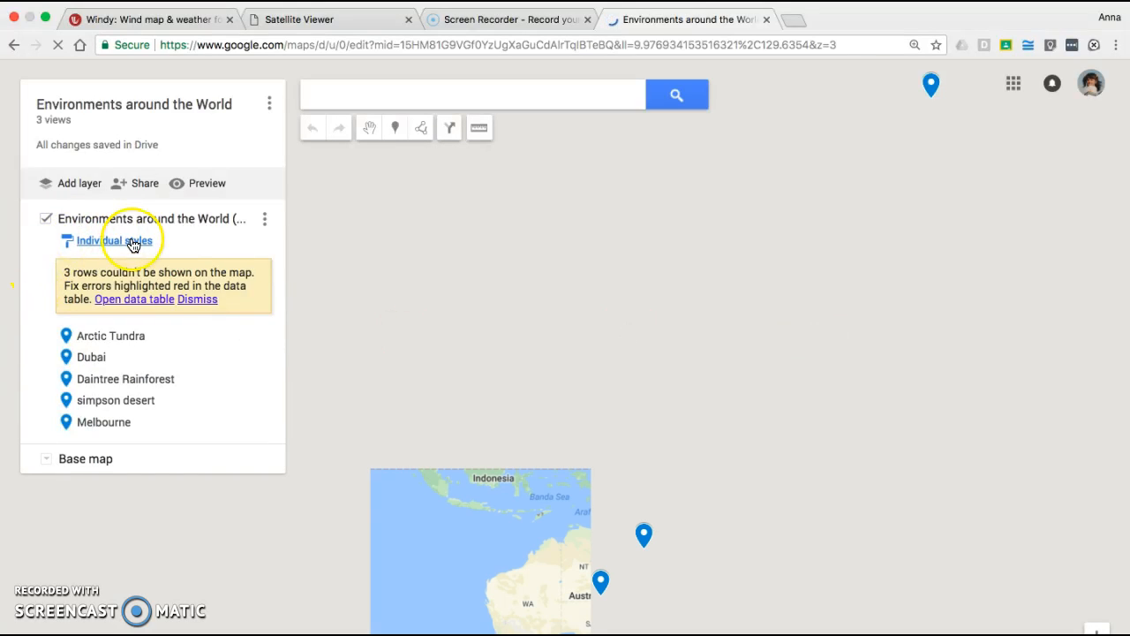
click(123, 302)
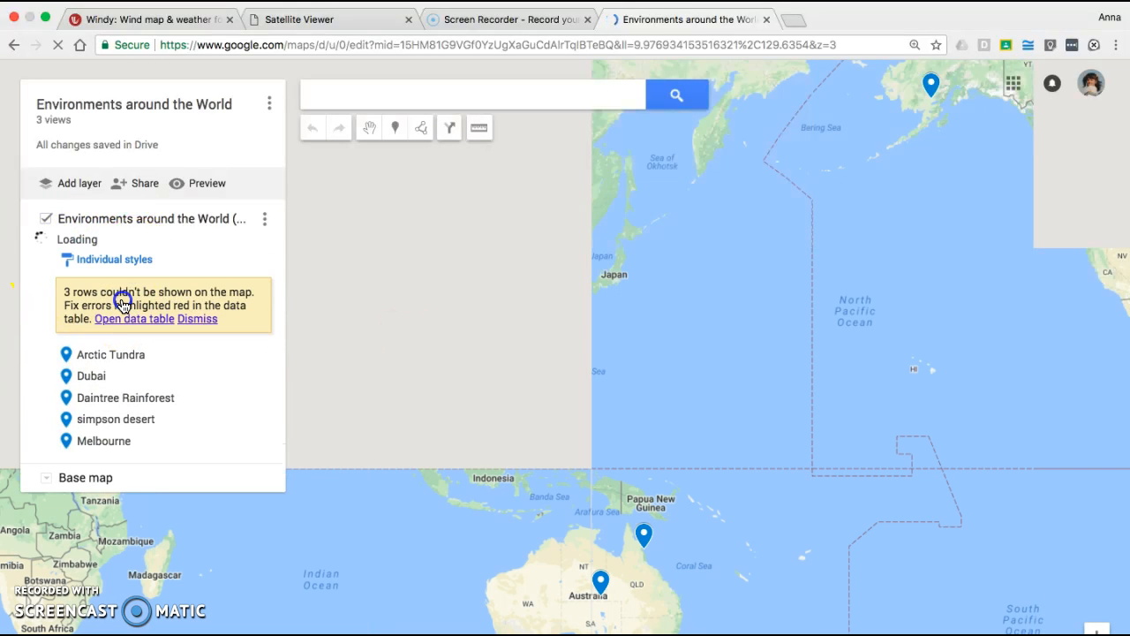
drag(303, 607, 448, 615)
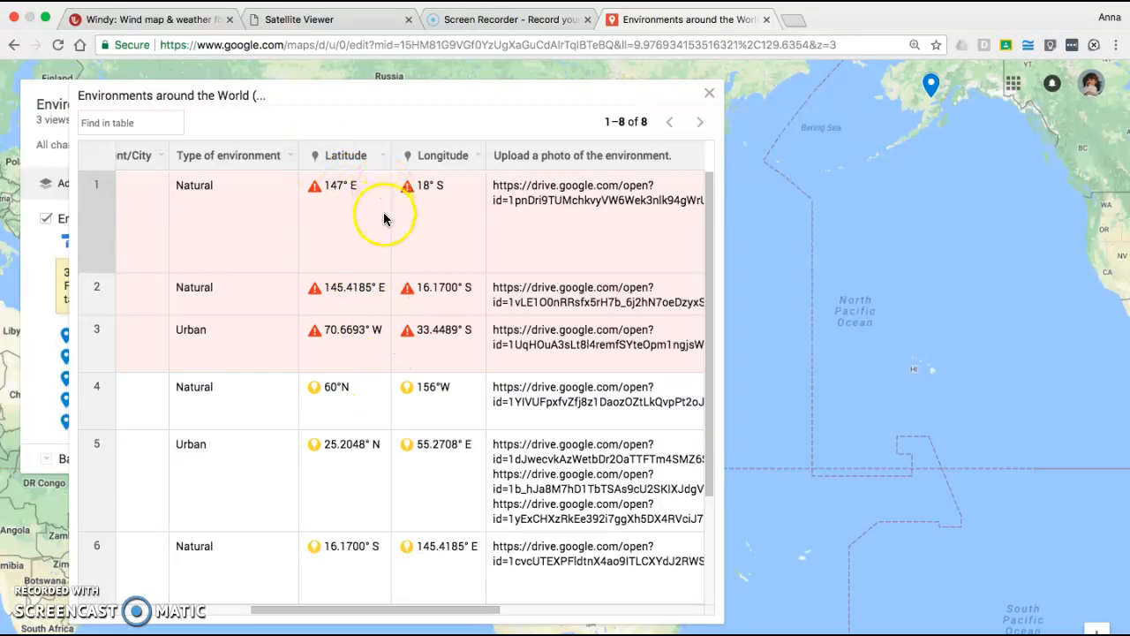
Examine the latitude and longitude entries of the rows flagged with errors, close the data table and return to the map list.
scroll(374, 234, down, 3)
scroll(370, 235, up, 3)
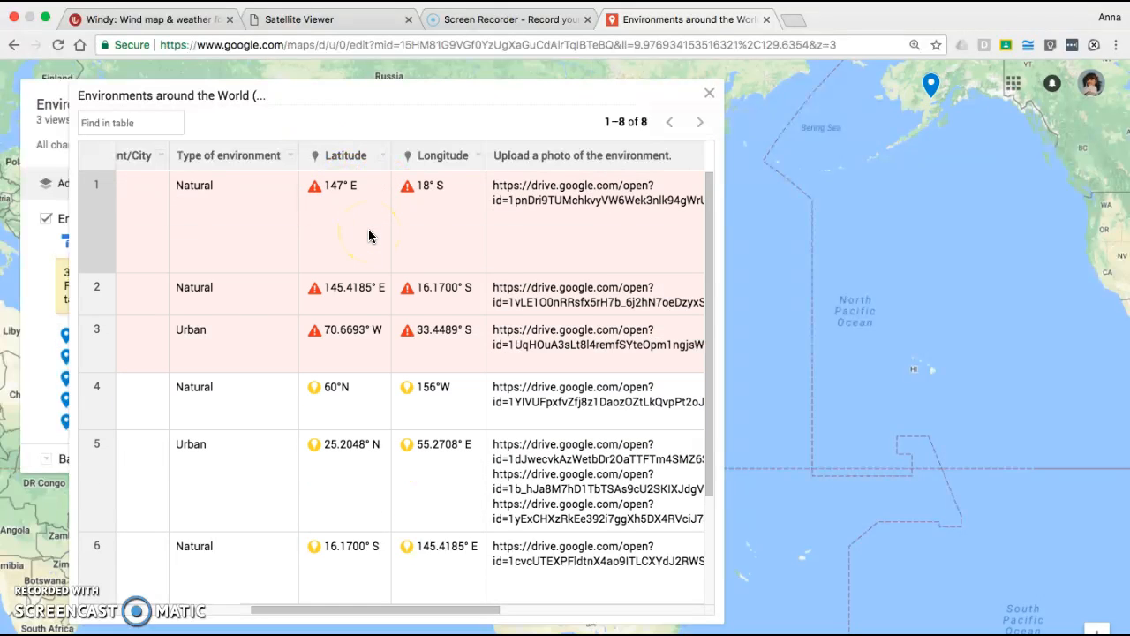
scroll(369, 235, down, 3)
scroll(370, 235, up, 3)
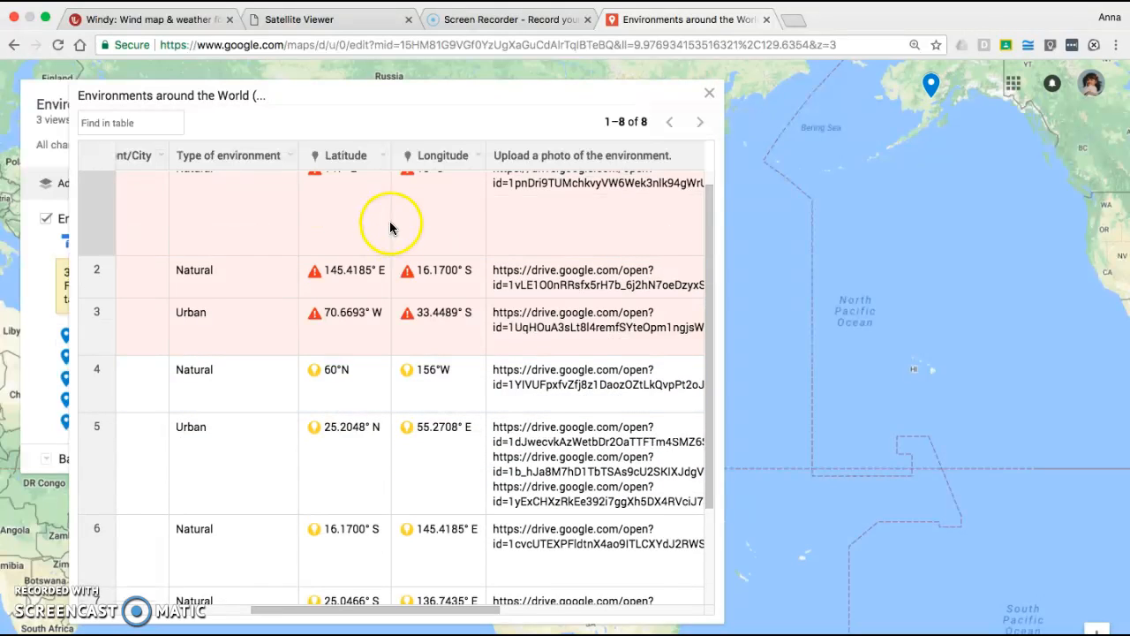
scroll(379, 228, up, 1)
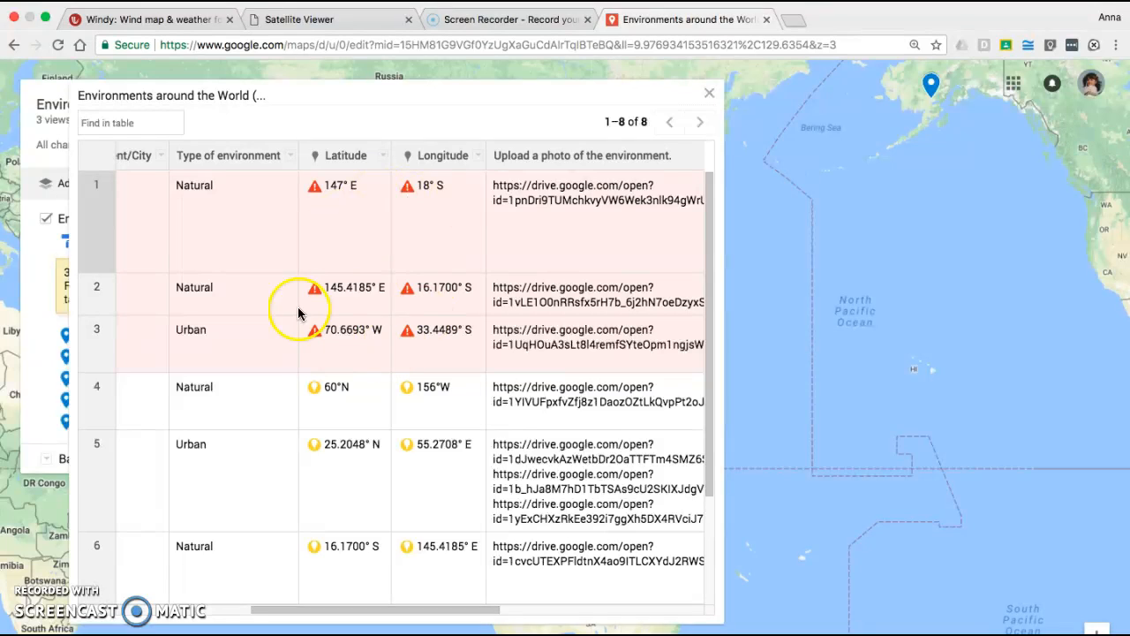
drag(365, 612, 322, 620)
click(709, 94)
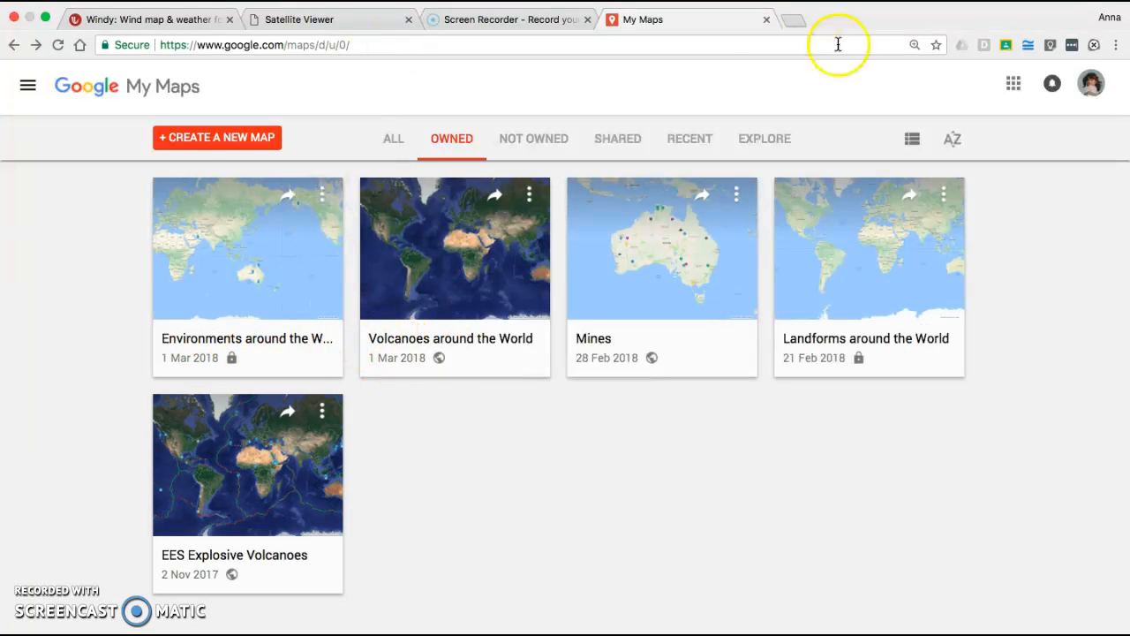
Open the Volcanoes around the World map and preview it in view-only mode.
click(512, 342)
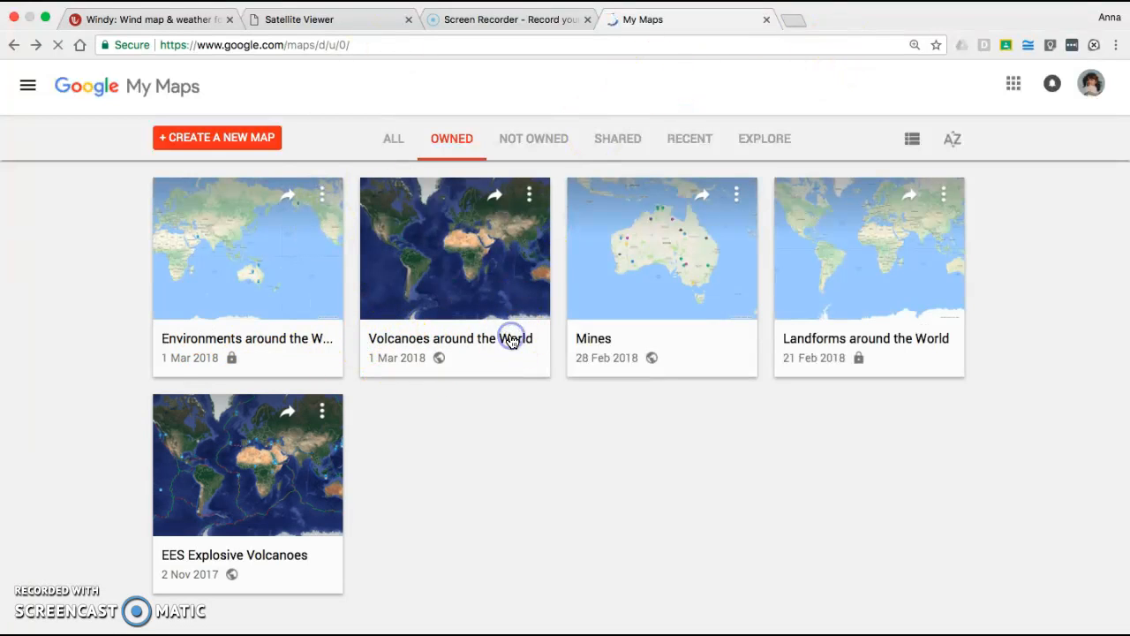
click(501, 336)
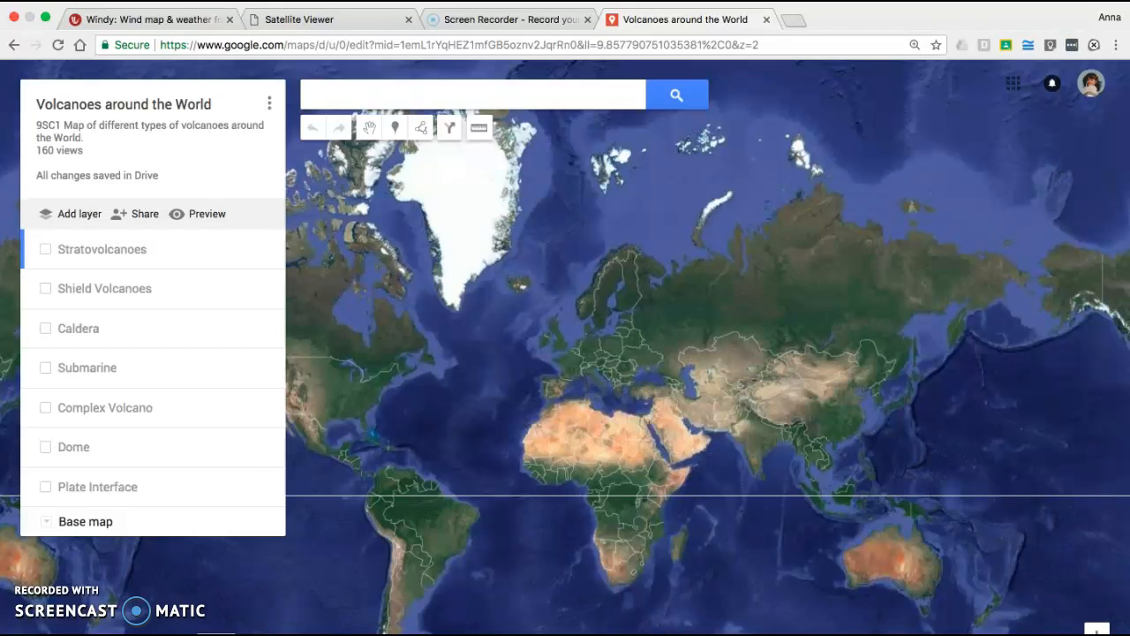
click(208, 215)
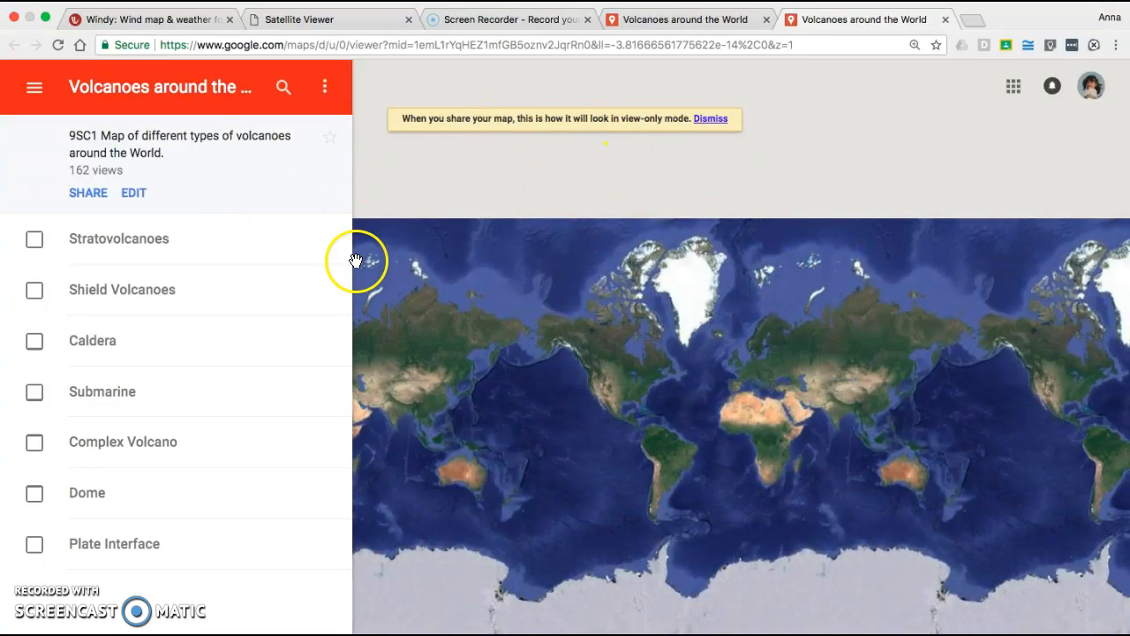
Search the previewed map for "mount druitt" and look at the Mount Druitt marker's details and name.
click(283, 86)
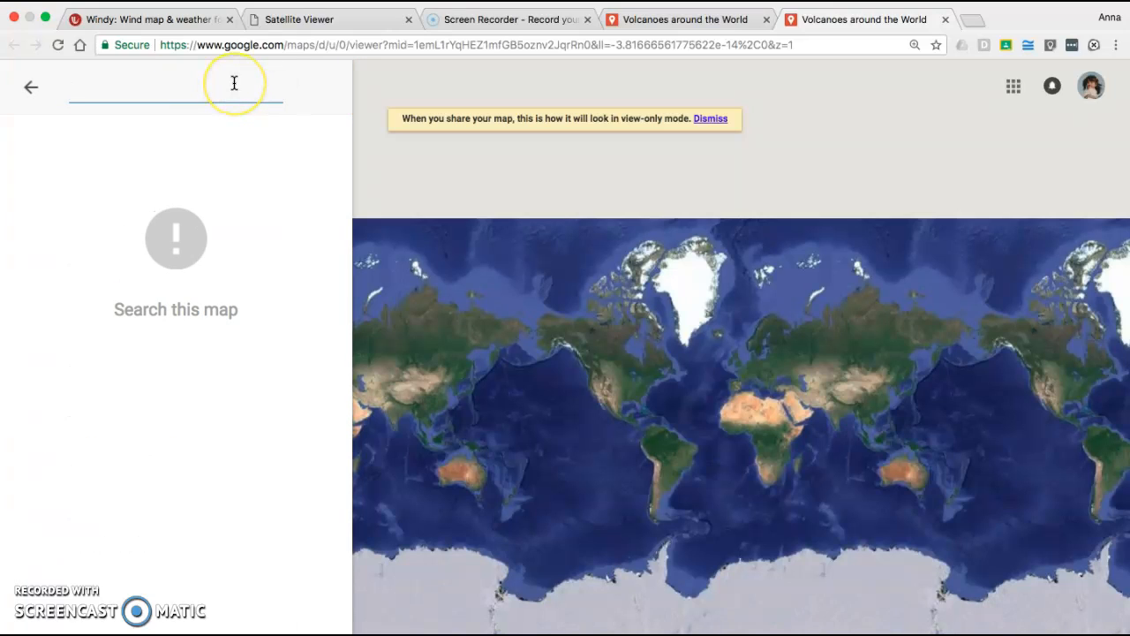
text(mt)
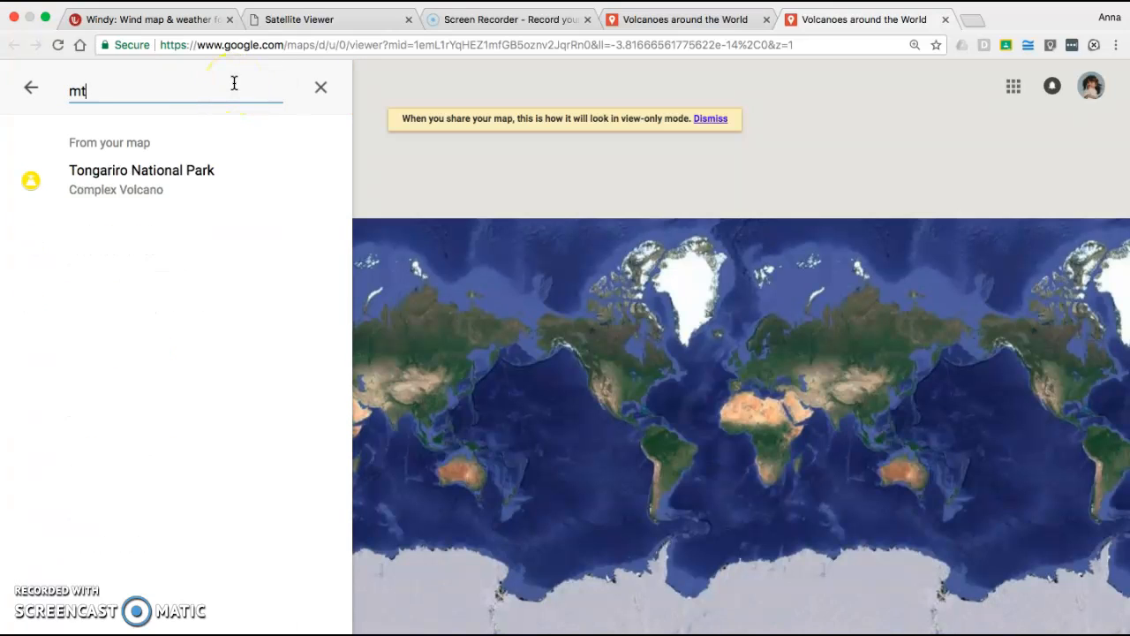
key(BackSpace)
key(BackSpace)
key(BackSpace)
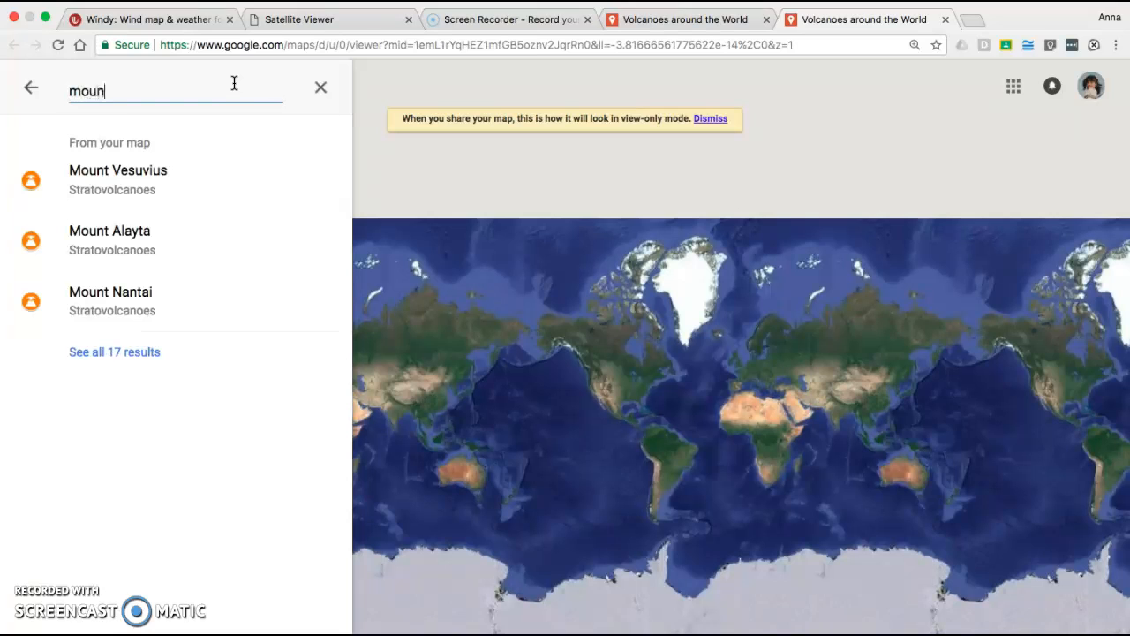
key(BackSpace)
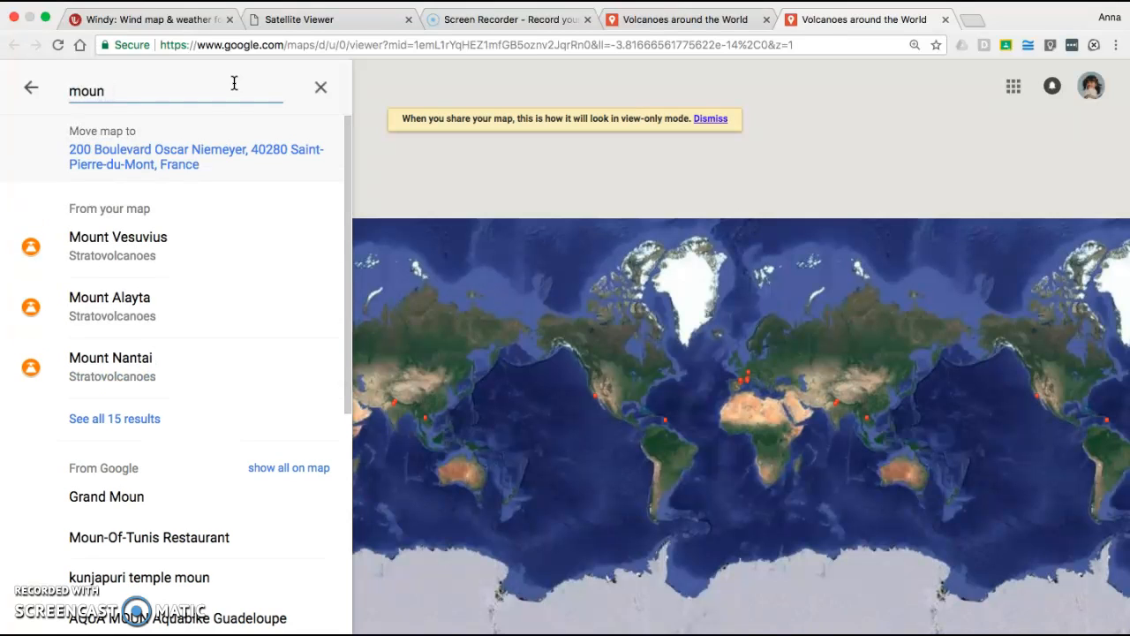
text(t druitt)
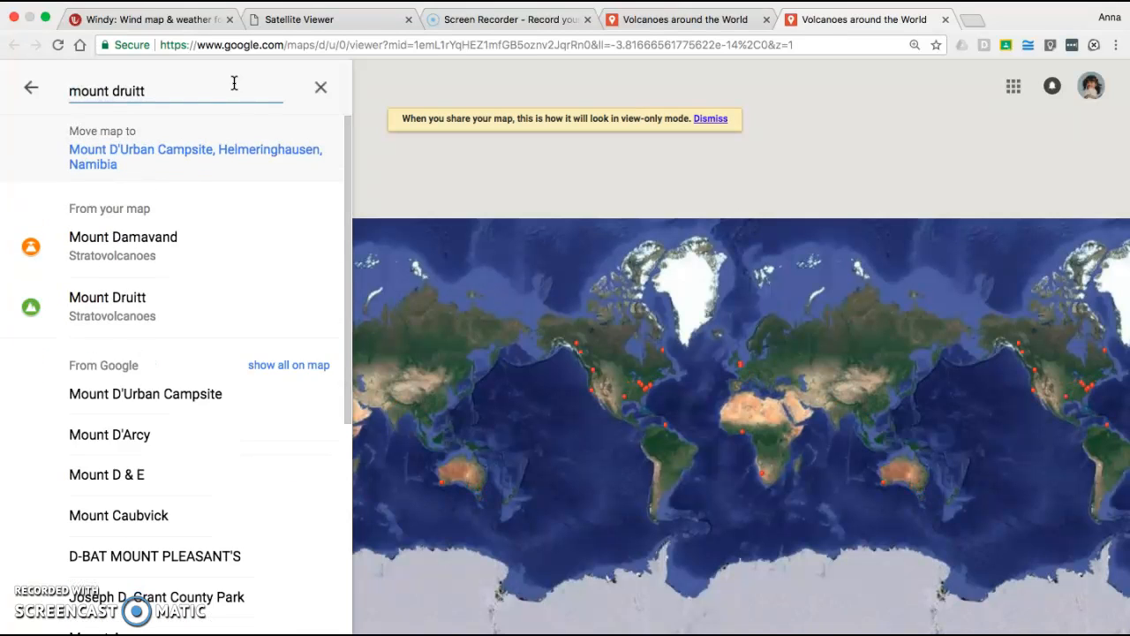
click(182, 232)
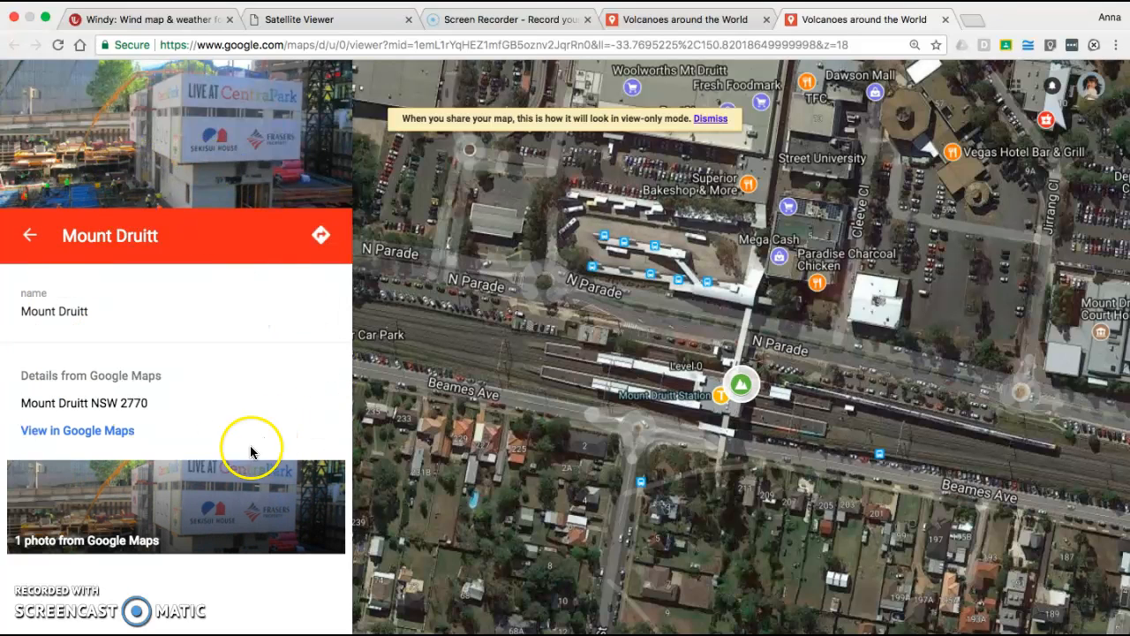
click(40, 312)
triple_click(40, 312)
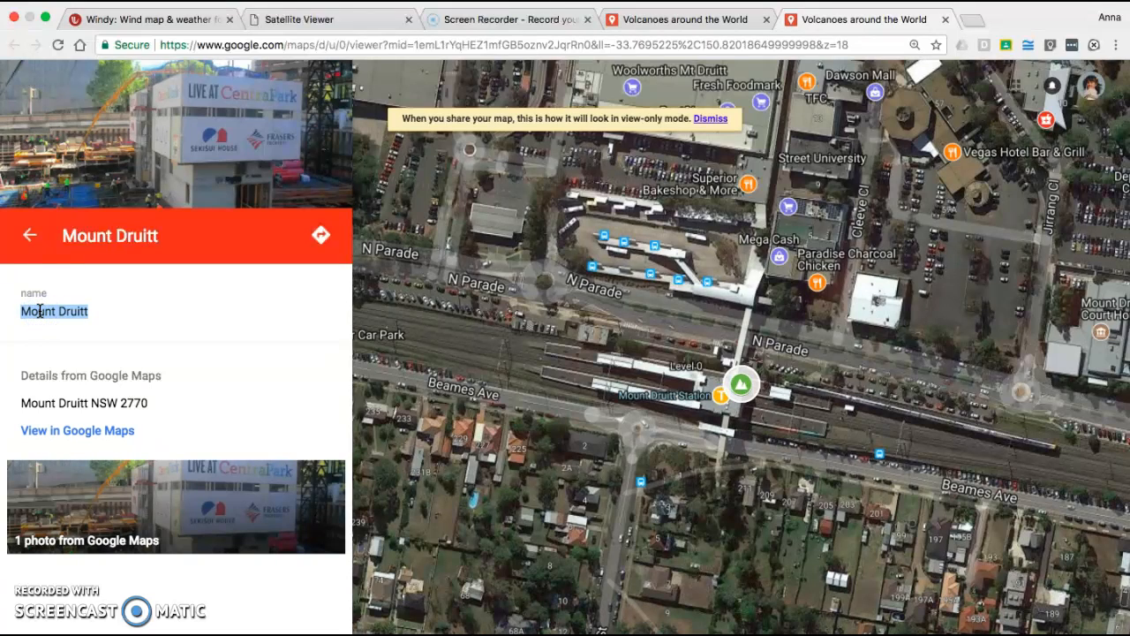
Search the previewed map for "tonga" and look at the details of the Tongariro National Park marker.
click(32, 233)
double_click(117, 91)
text(tong)
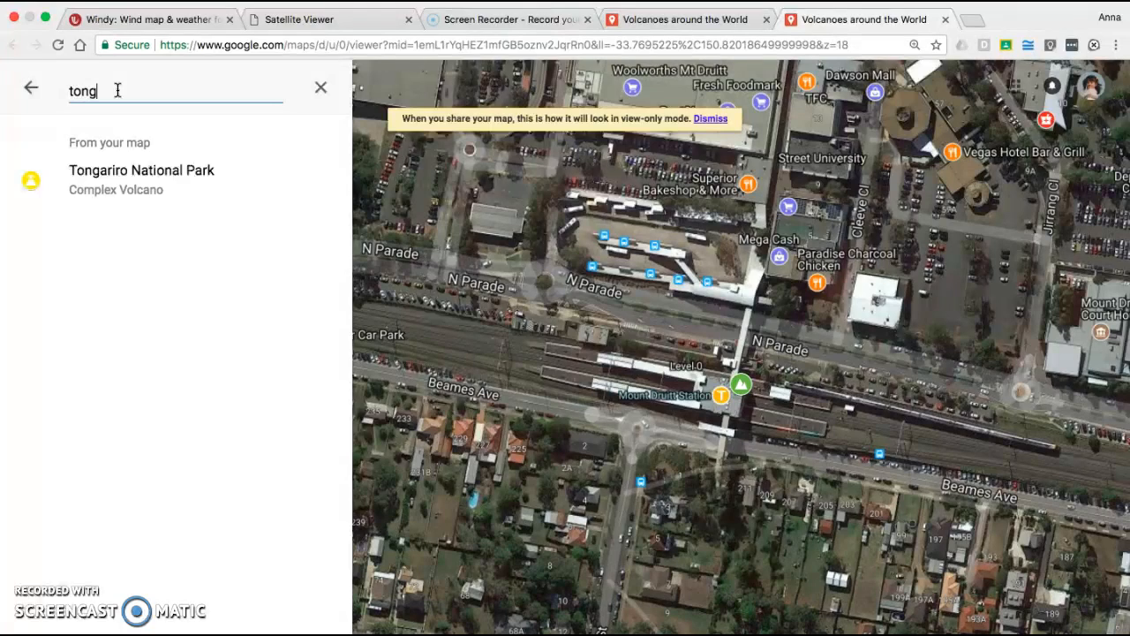
text(a)
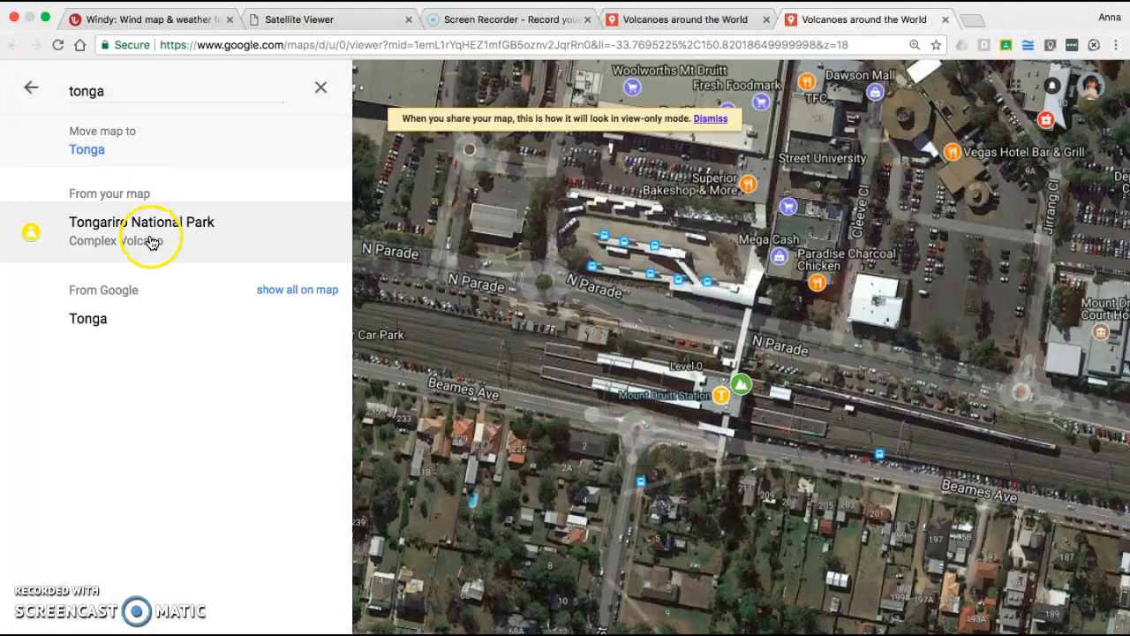
click(148, 240)
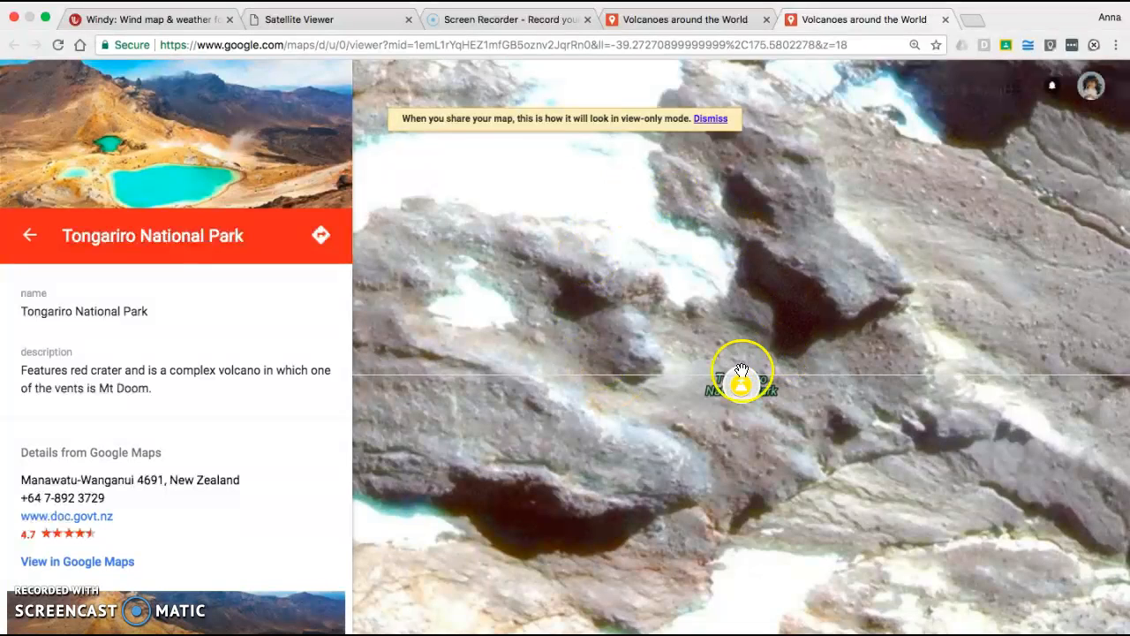
click(316, 212)
click(585, 125)
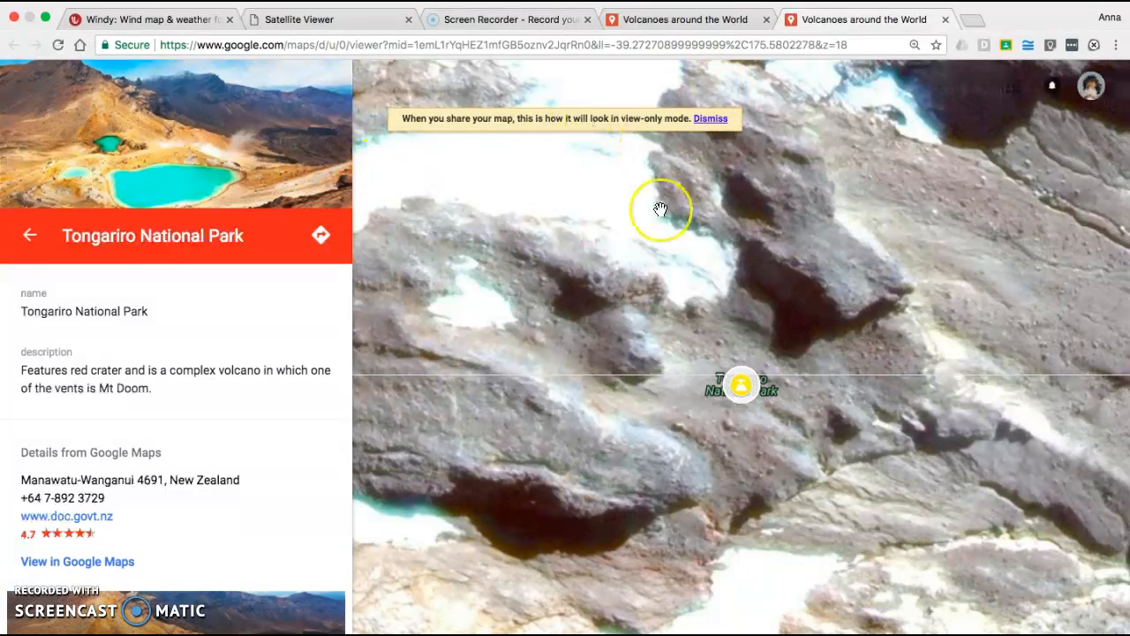
Return to the editable Volcanoes around the World map, show the Stratovolcanoes layer, and switch to the desktop.
click(677, 21)
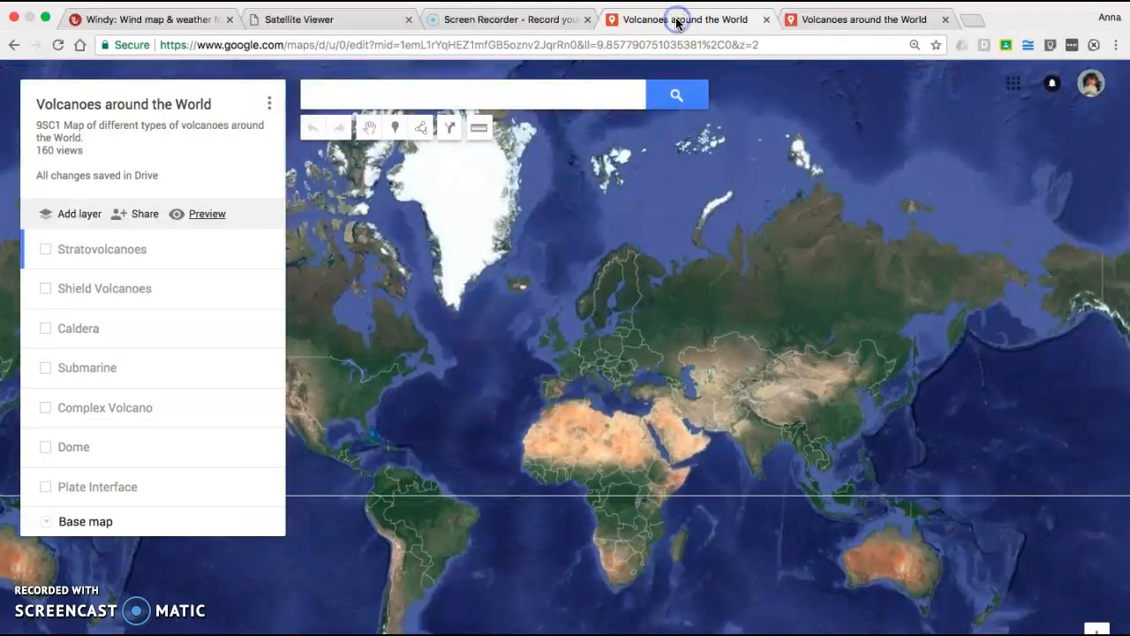
click(115, 238)
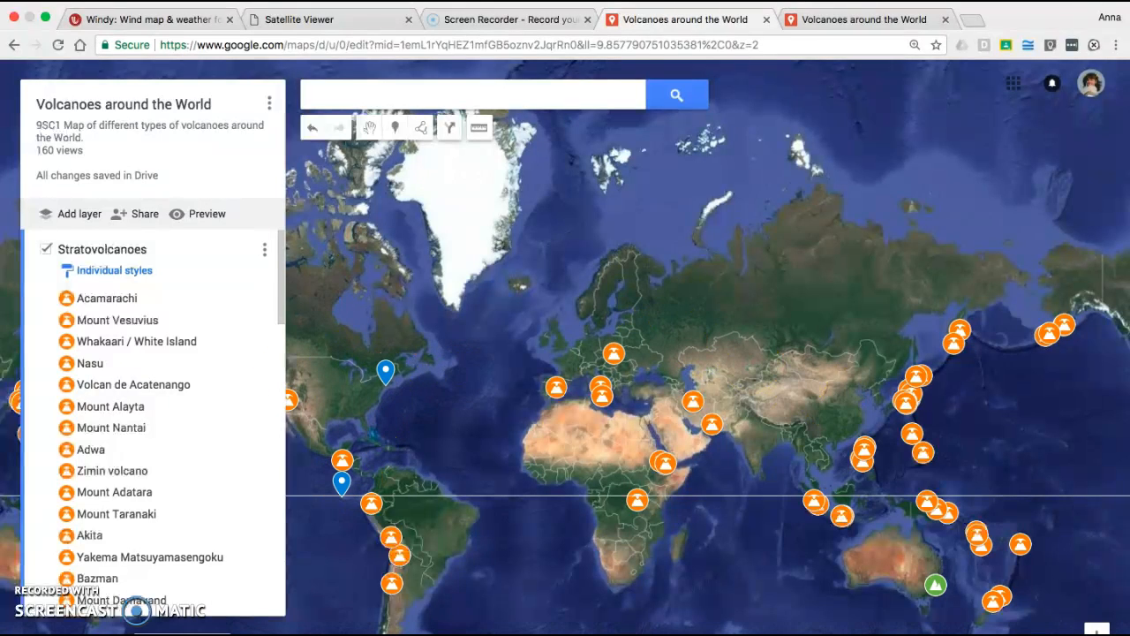
key(ctrl+Left)
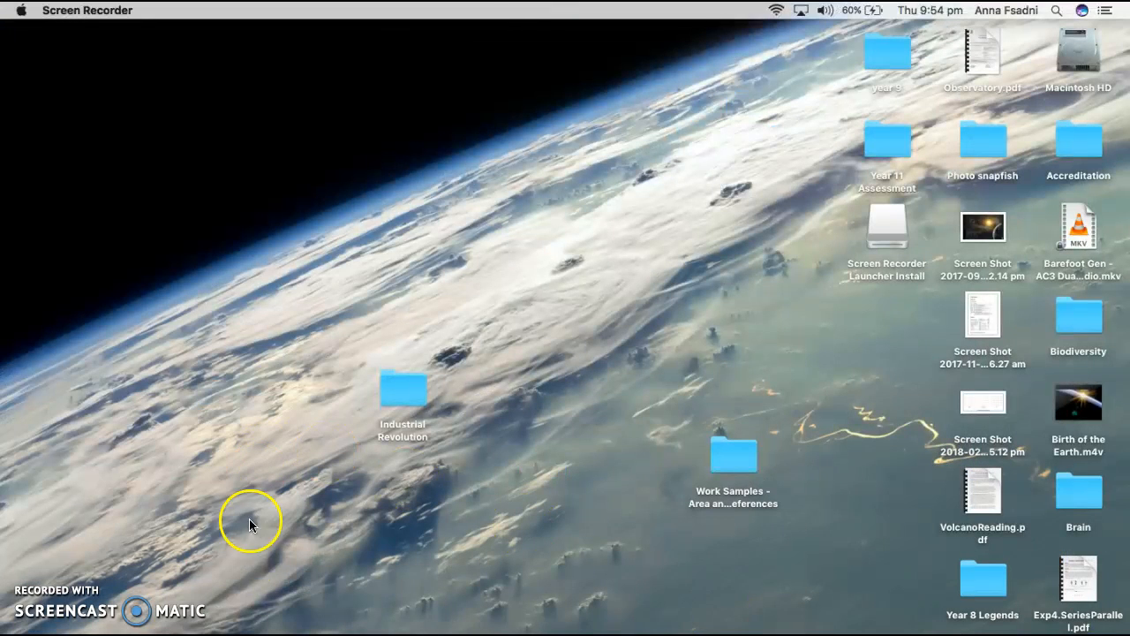